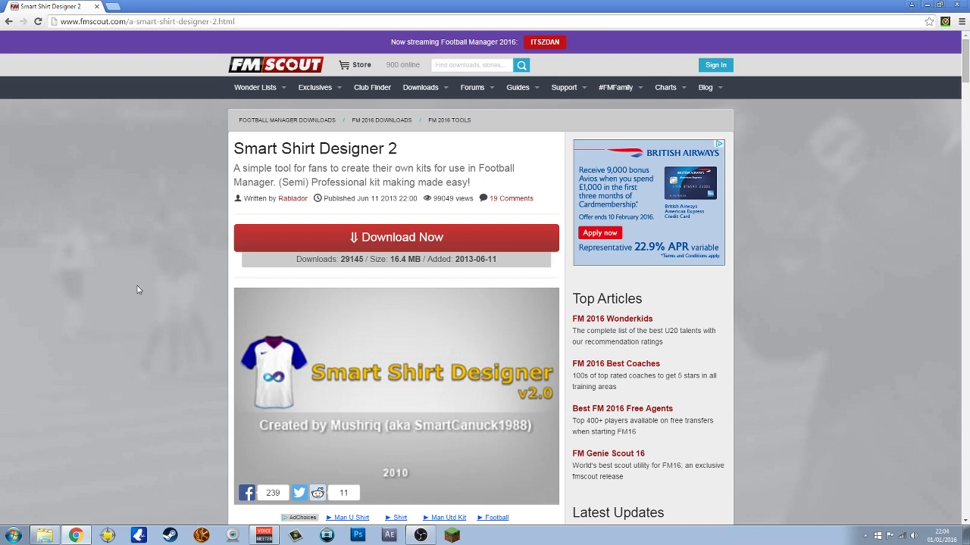
Close the browser to get back to the extracted Smart Shirt folder
left_click(958, 5)
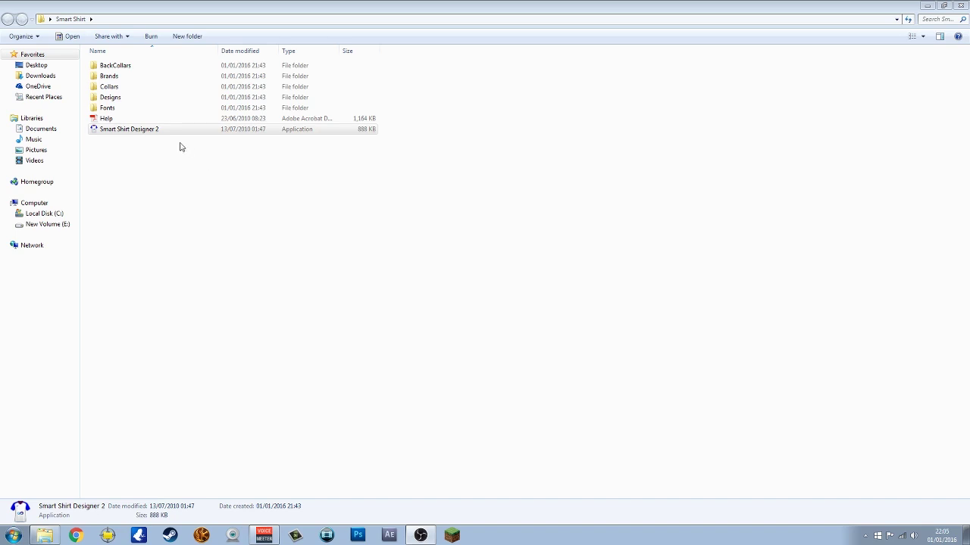
Start the Smart Shirt Designer 2 application from the Smart Shirt folder and bring up its shirt design gallery
left_click(134, 134)
double_click(134, 130)
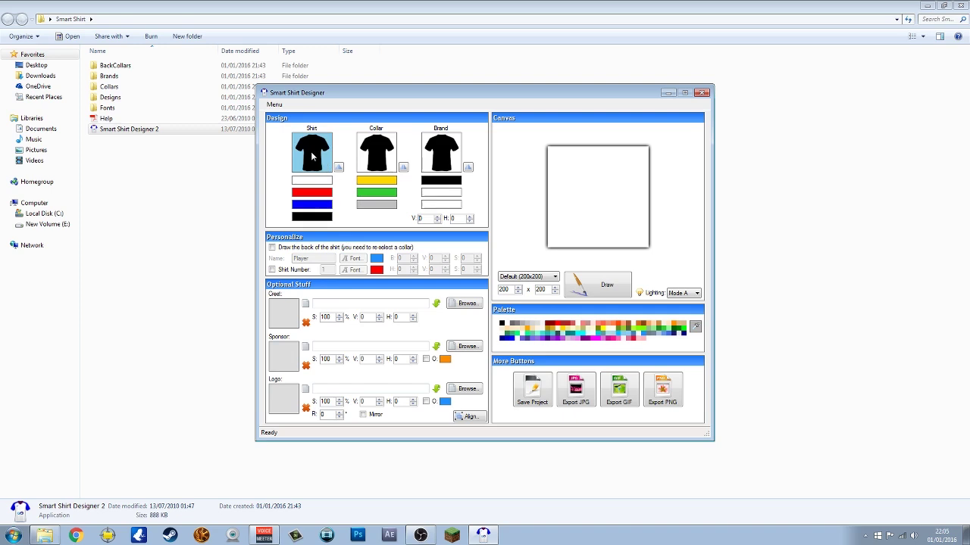
left_click(311, 156)
Browse the gallery of shirt designs and choose one as the base shirt
left_click(287, 192)
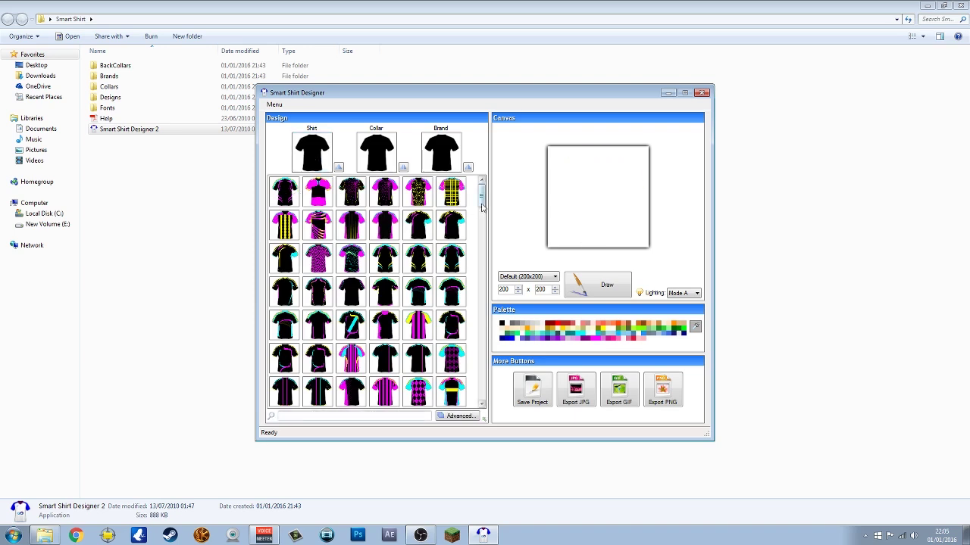
left_click_drag(483, 198, 481, 401)
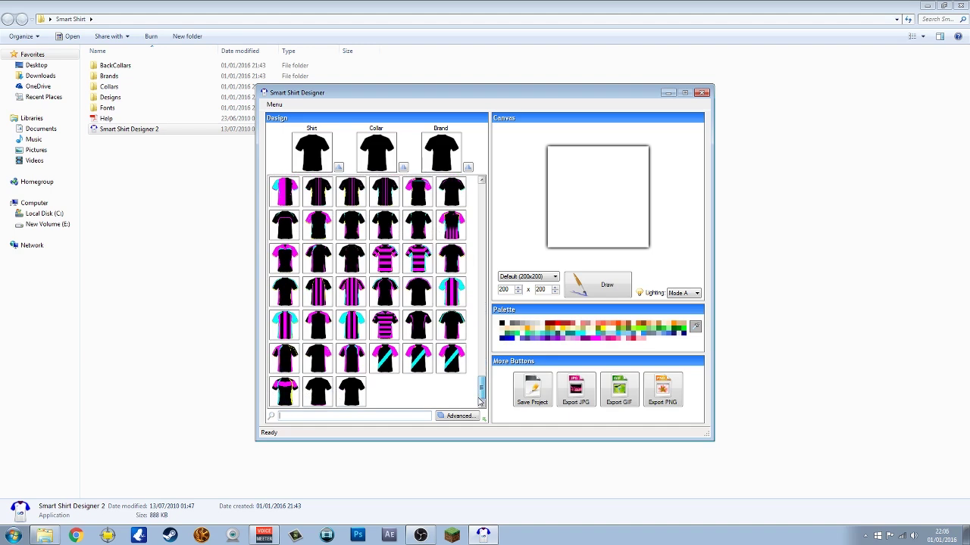
left_click(449, 190)
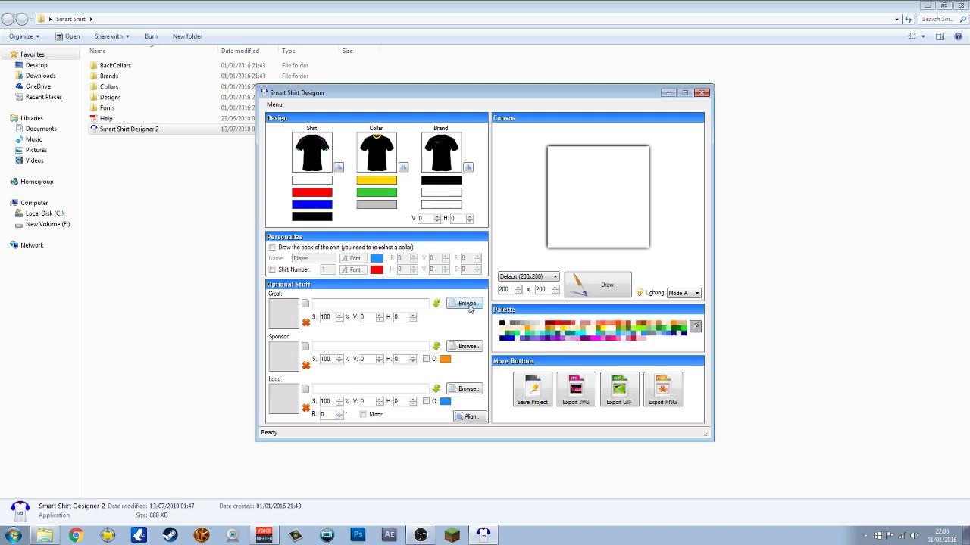
left_click(467, 304)
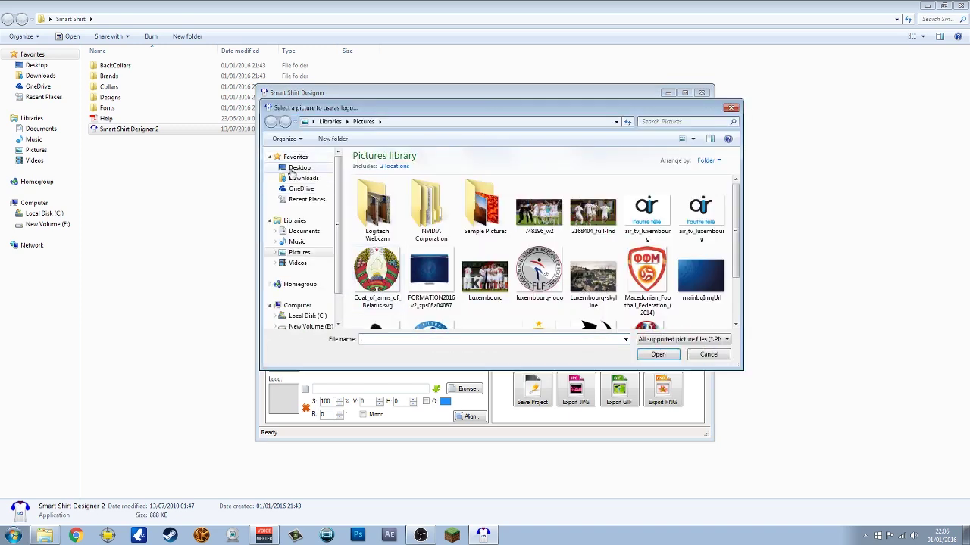
Load Crewe_Alexandra.svg as the crest and the Desktop's logo-mornflake.png as the sponsor
double_click(513, 256)
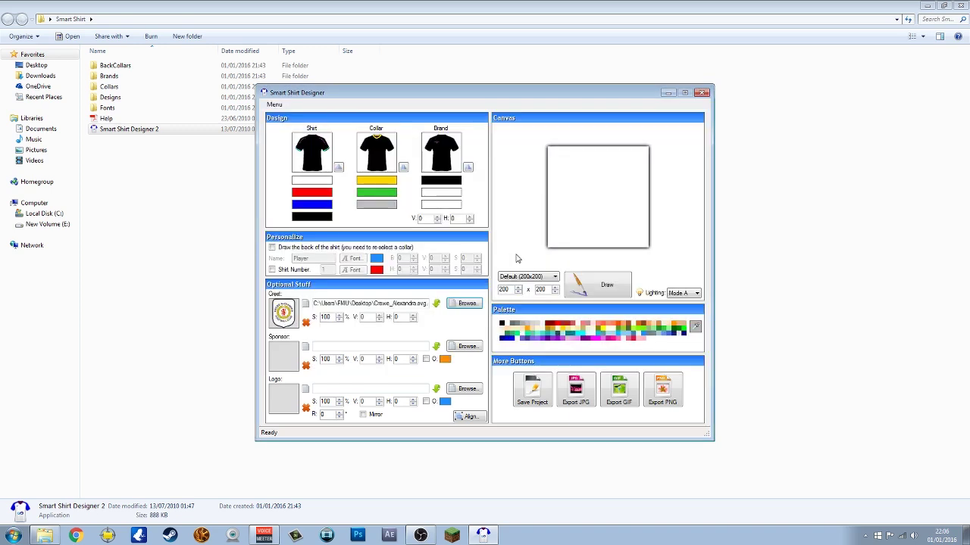
left_click(465, 347)
left_click(300, 167)
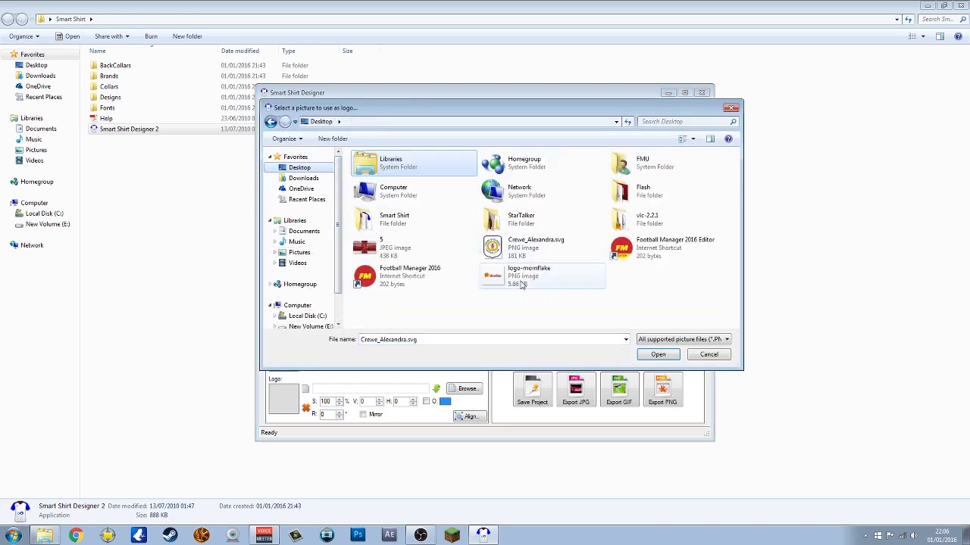
double_click(520, 285)
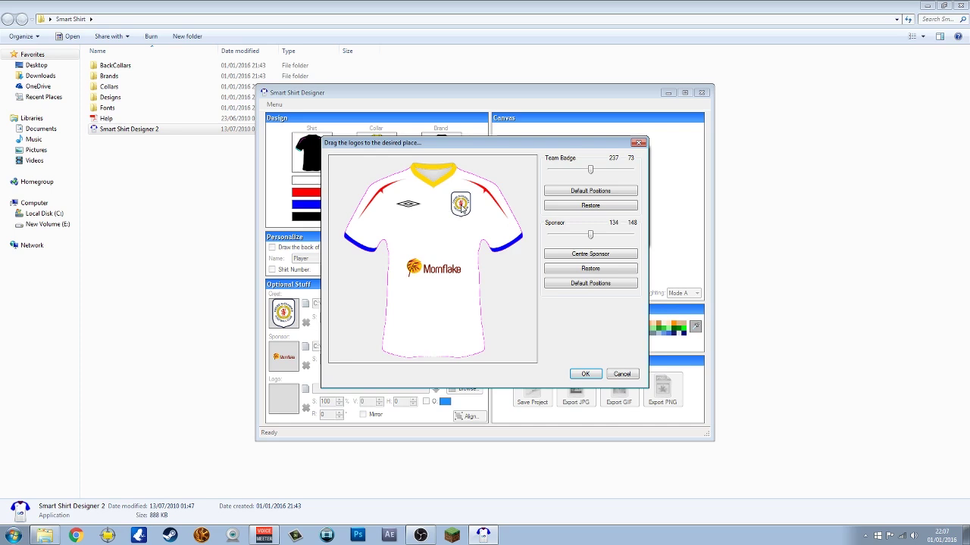
left_click_drag(462, 209, 460, 209)
Place the crest on the chest beside the Umbro logo, scaled to 84%
mouse_move(463, 206)
left_mouse_down()
mouse_move(440, 217)
mouse_move(459, 211)
left_mouse_up()
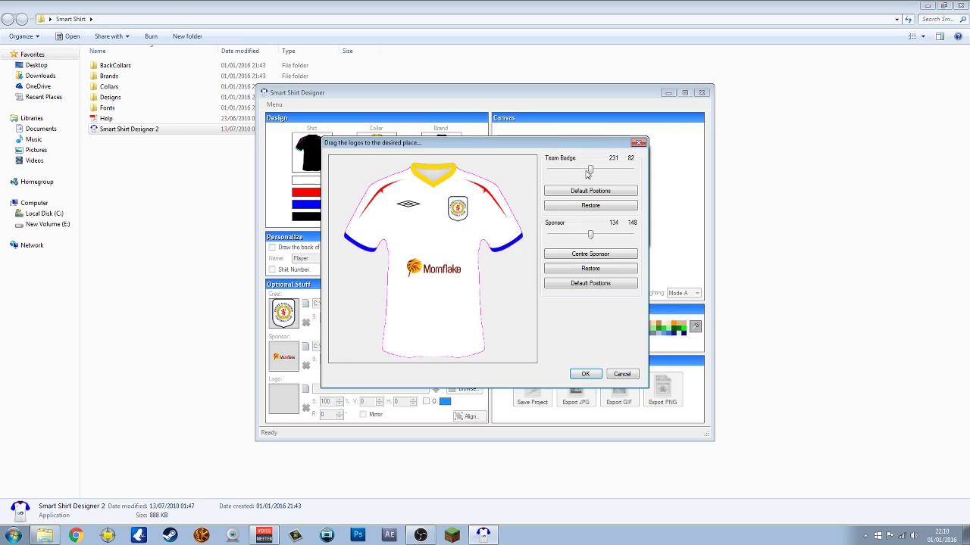
left_click_drag(594, 173, 588, 172)
left_click_drag(459, 212, 460, 212)
Enlarge the Mornflake sponsor to 110%, move it higher, centre it and confirm the positions
left_click_drag(591, 235, 594, 237)
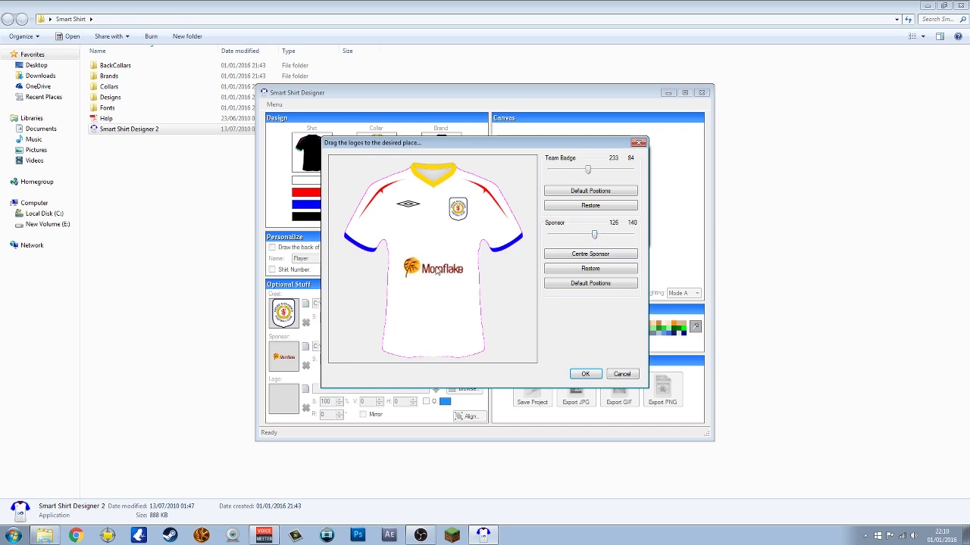
mouse_move(441, 271)
left_mouse_down()
mouse_move(442, 257)
mouse_move(451, 257)
left_mouse_up()
left_click(599, 256)
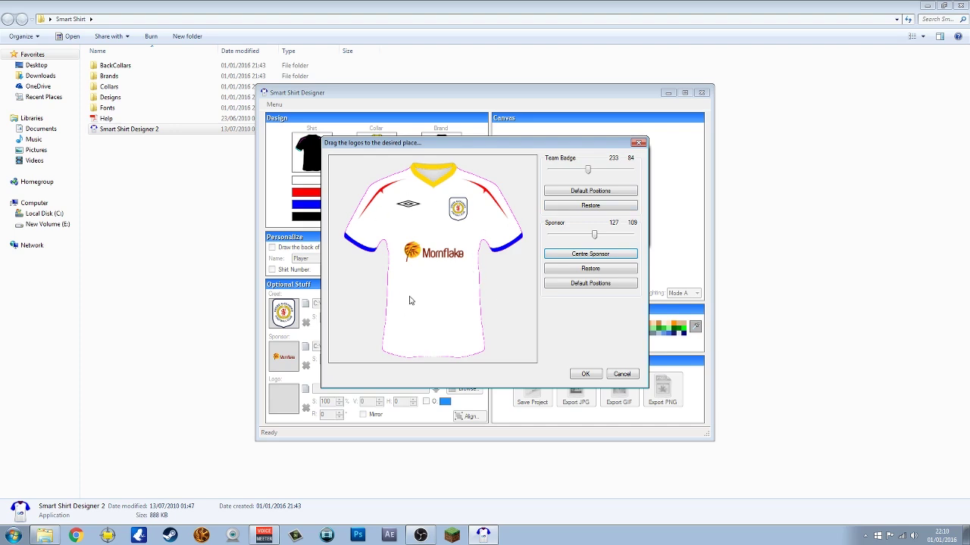
left_click(592, 377)
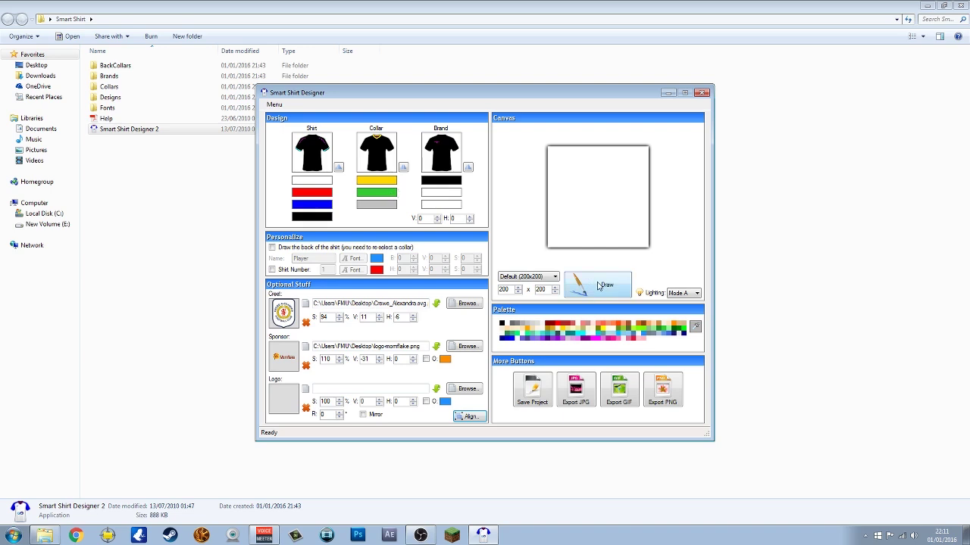
left_click(609, 286)
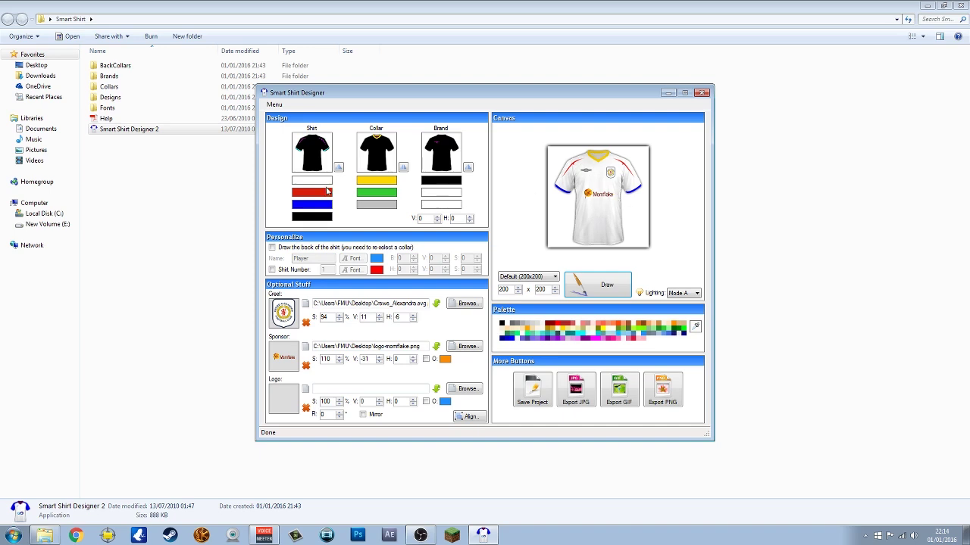
Start editing the shirt's red colour, currently 218, 29, 7
left_click(328, 191)
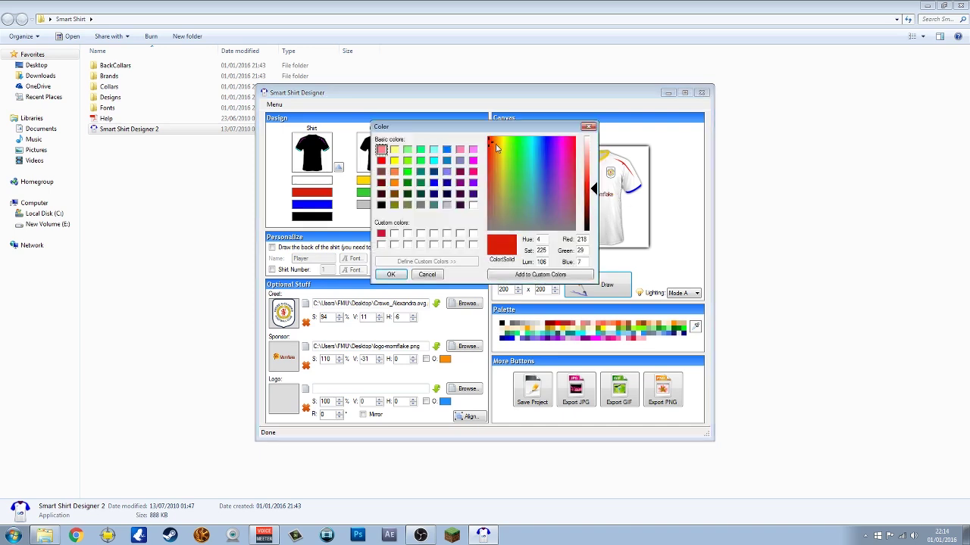
Replace the shirt's red and blue with a saved custom dark red and redraw the preview
left_click(577, 148)
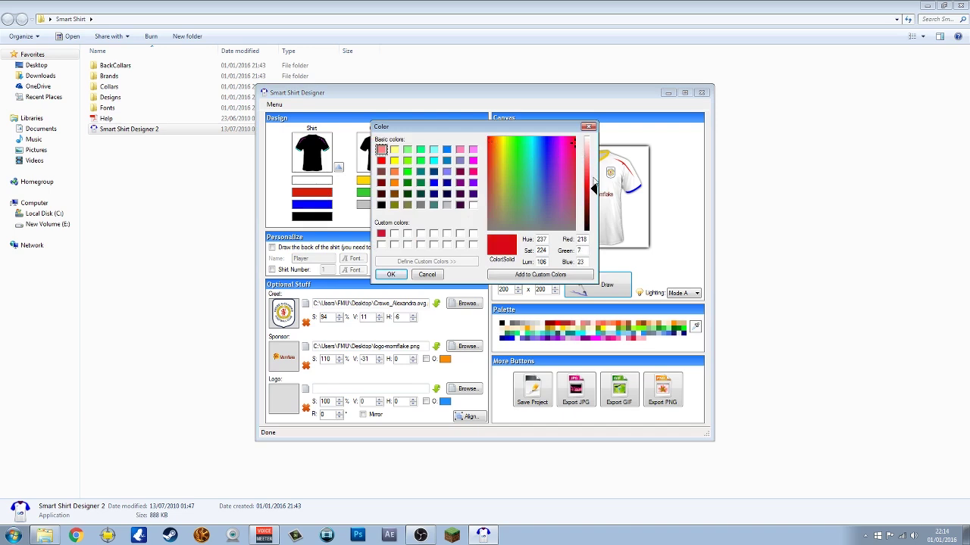
left_click_drag(595, 188, 594, 197)
left_click(543, 277)
left_click(541, 278)
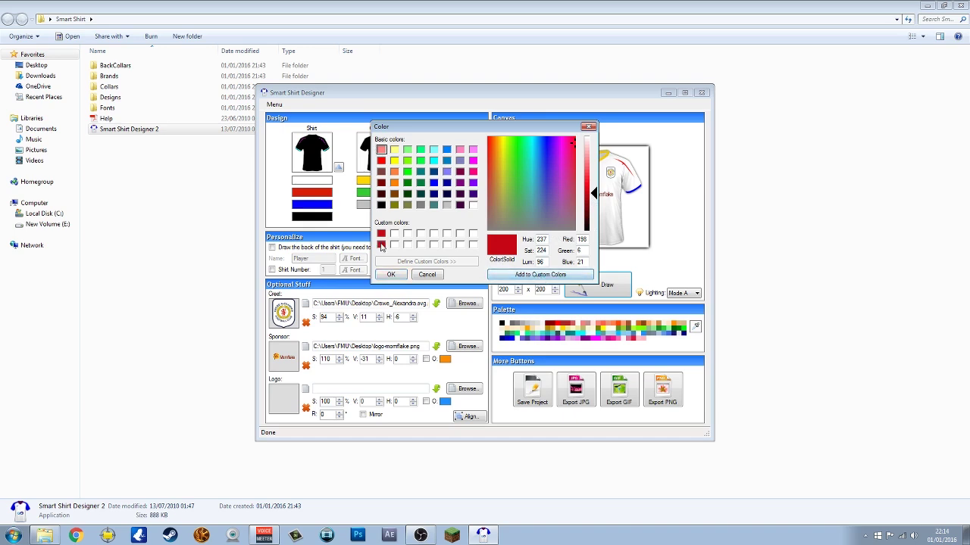
left_click(381, 245)
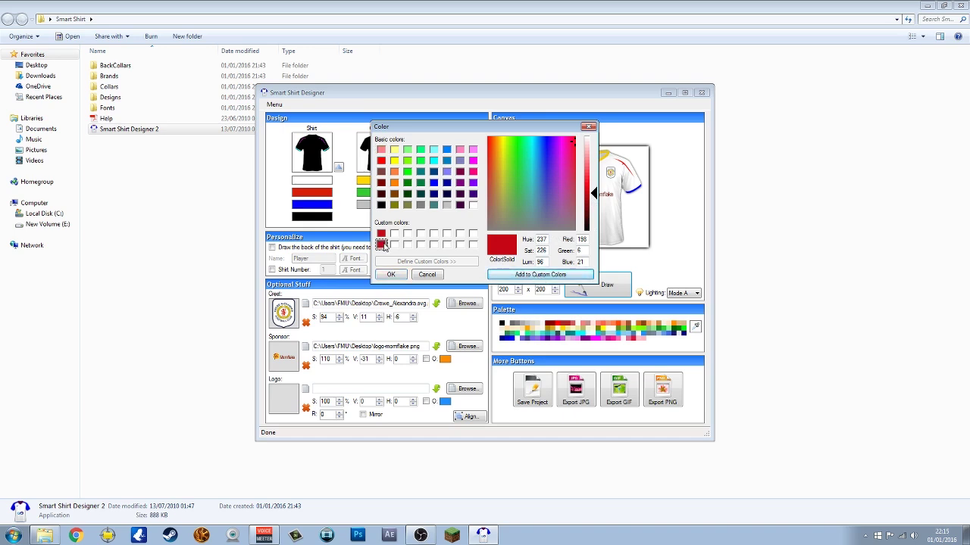
left_click(390, 274)
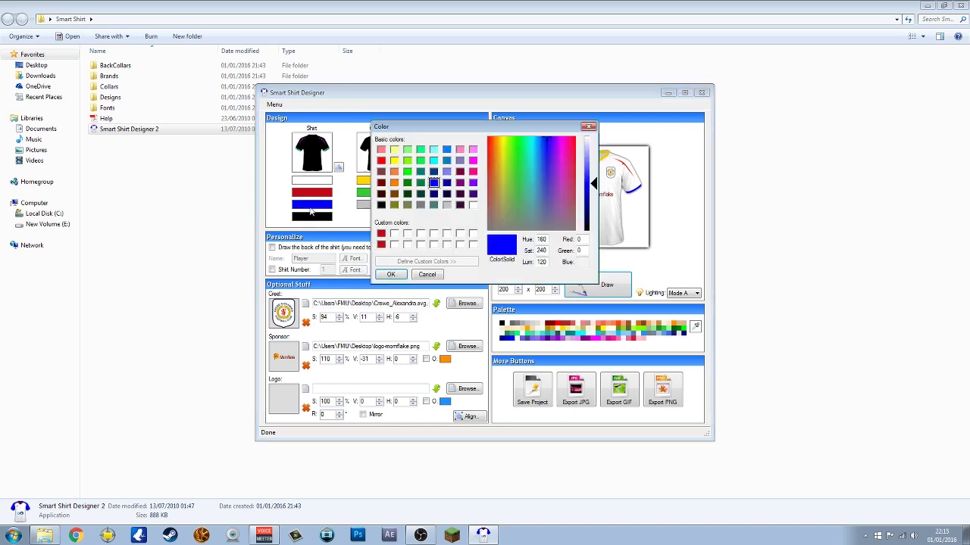
left_click(311, 208)
left_click(381, 244)
left_click(391, 274)
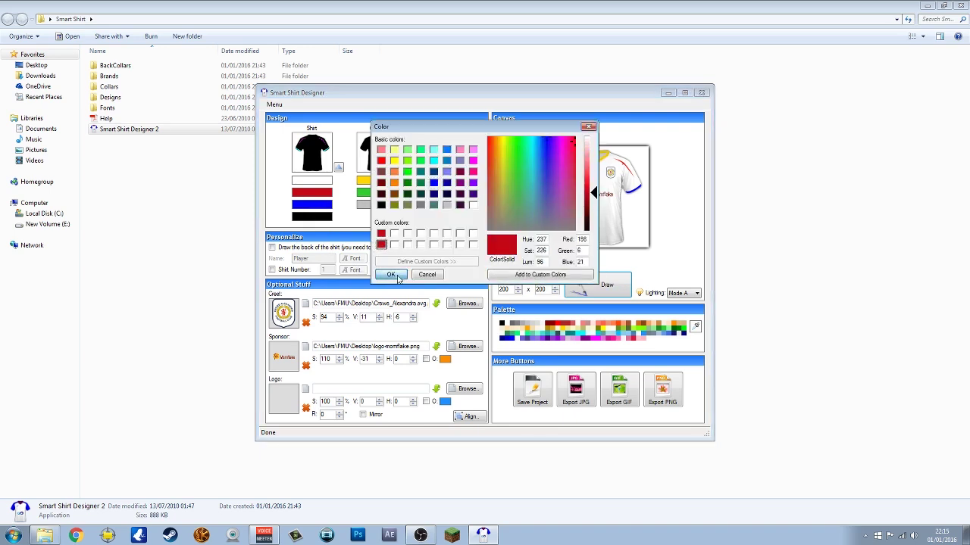
left_click(597, 288)
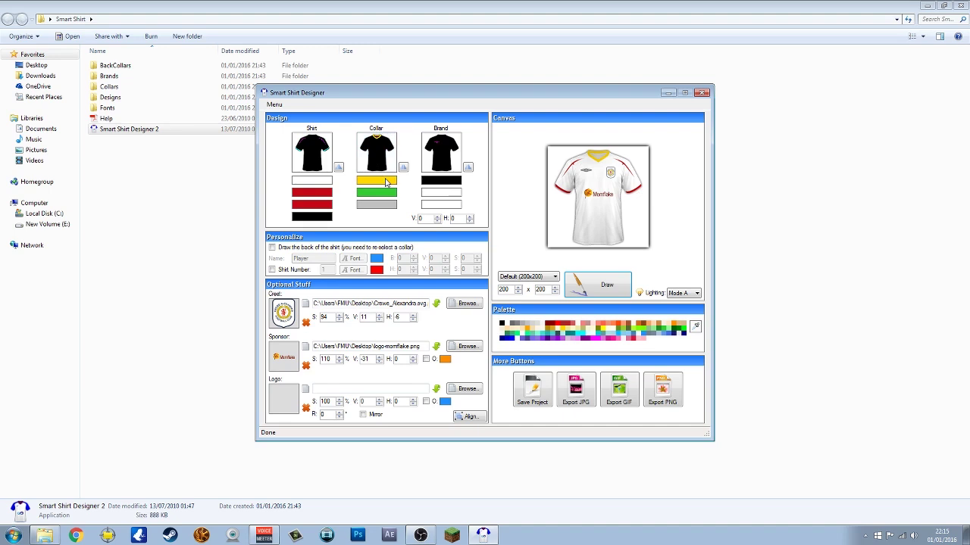
Recolour the collar's yellow to dark red and its green to black
left_click(386, 182)
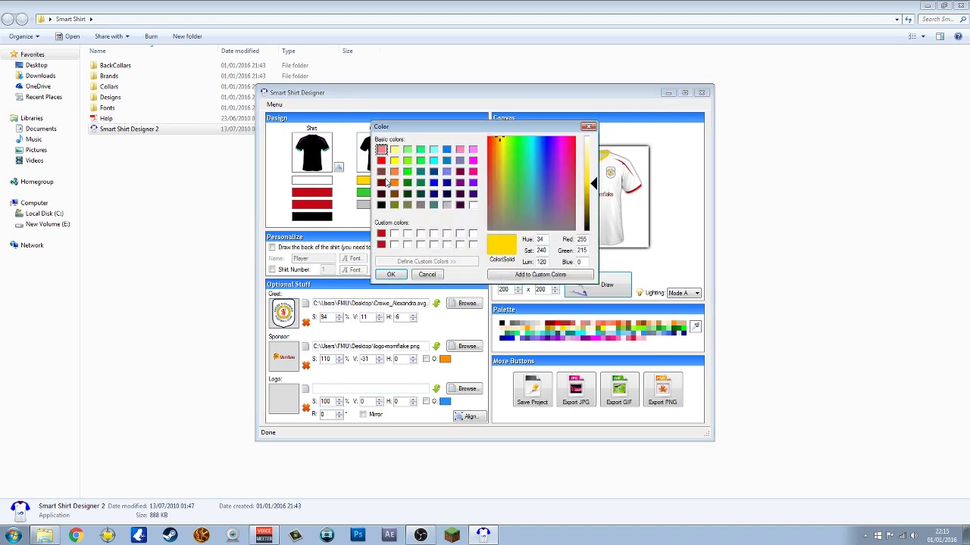
left_click(381, 244)
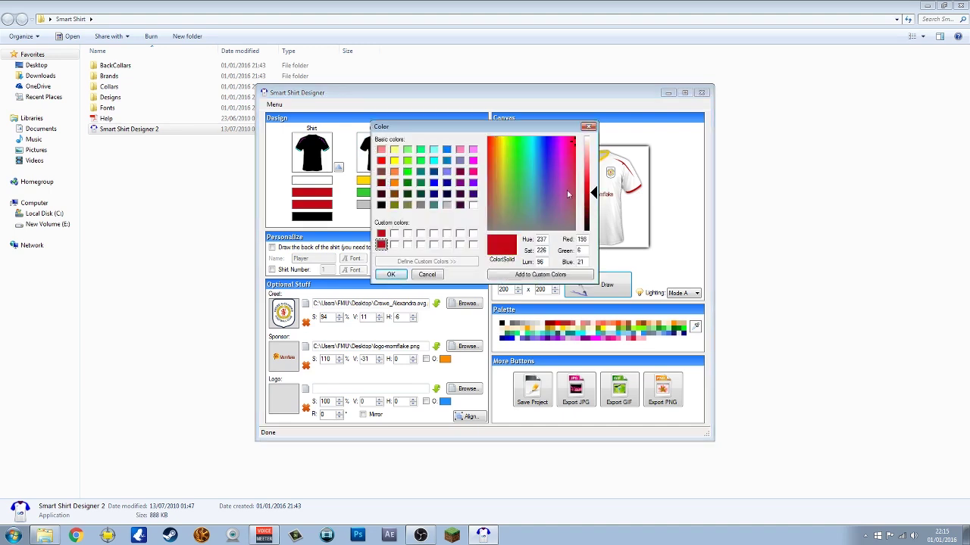
left_click(391, 274)
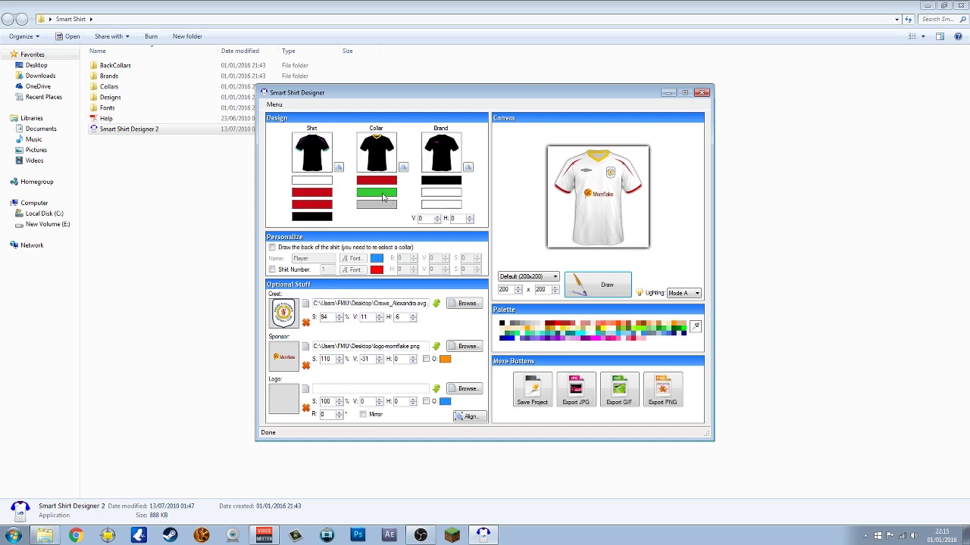
left_click(384, 198)
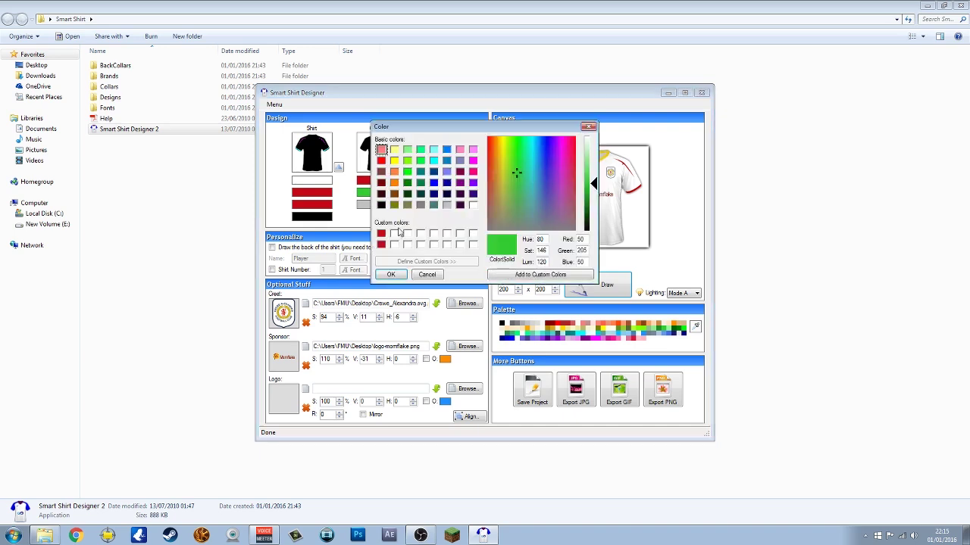
left_click(381, 205)
left_click(402, 276)
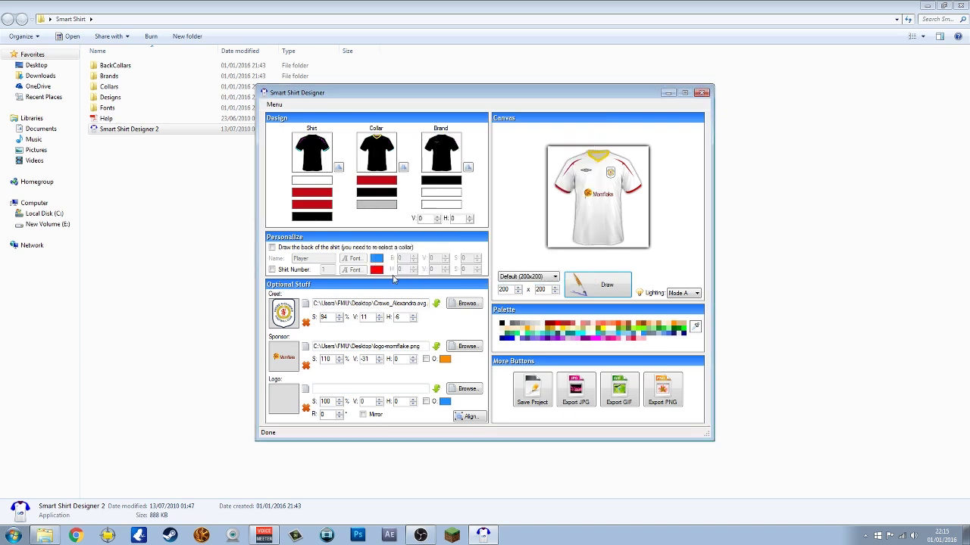
Redraw the preview to show the white kit with red and black collar trim
left_click(596, 287)
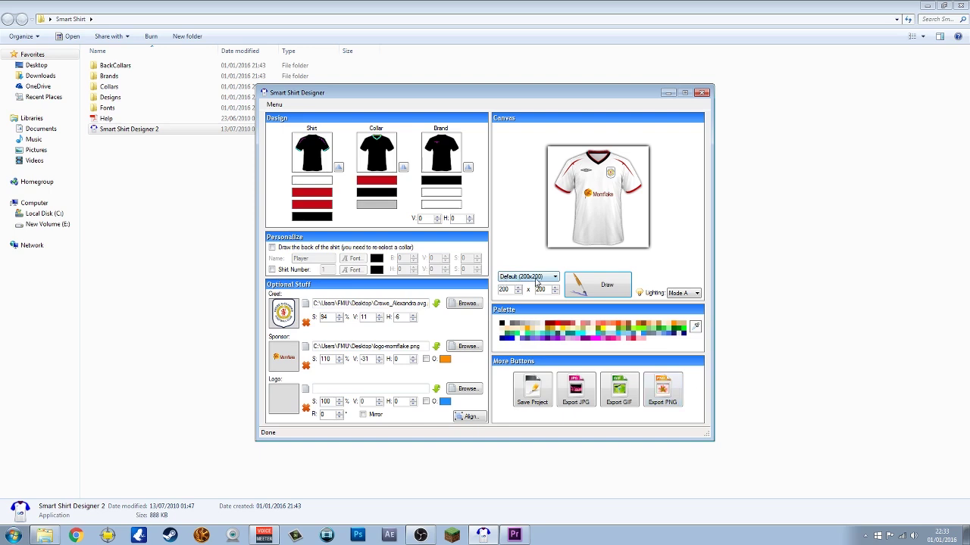
Switch the canvas size to FM (160x160) and the lighting to Mode B, redrawing after each change
left_click(554, 278)
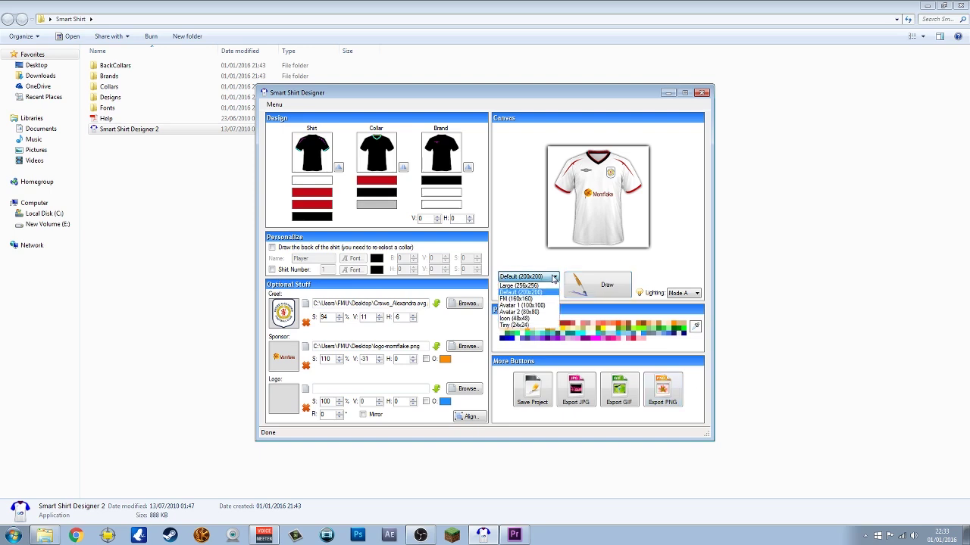
left_click(506, 299)
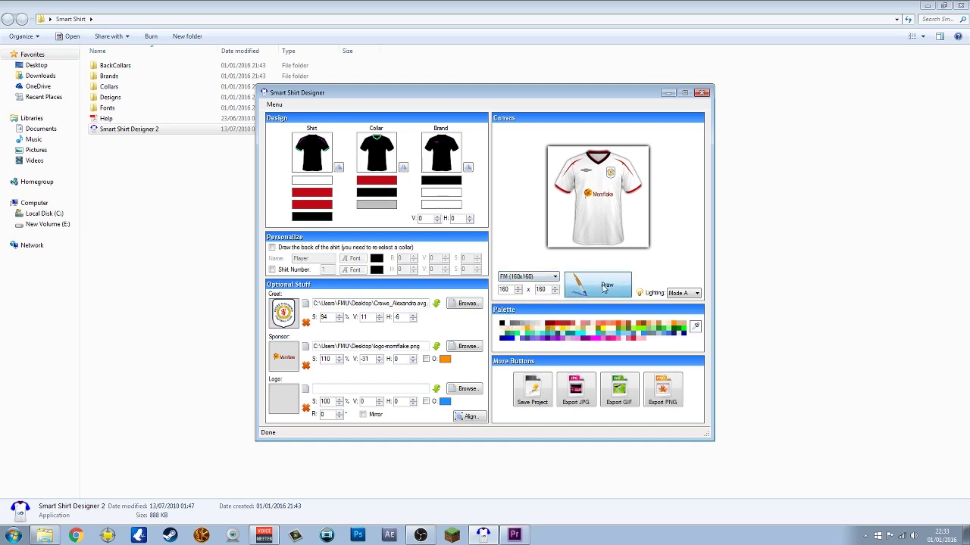
left_click(603, 289)
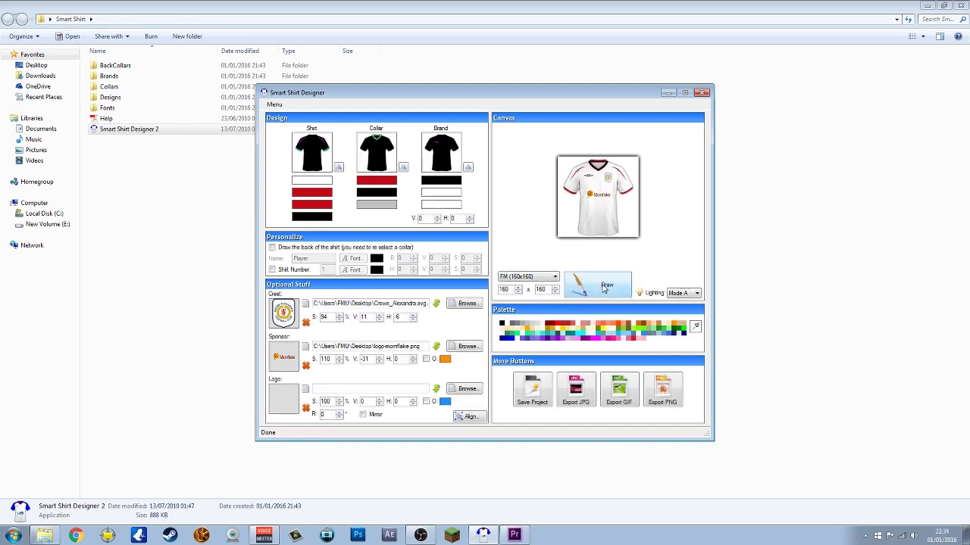
left_click(687, 294)
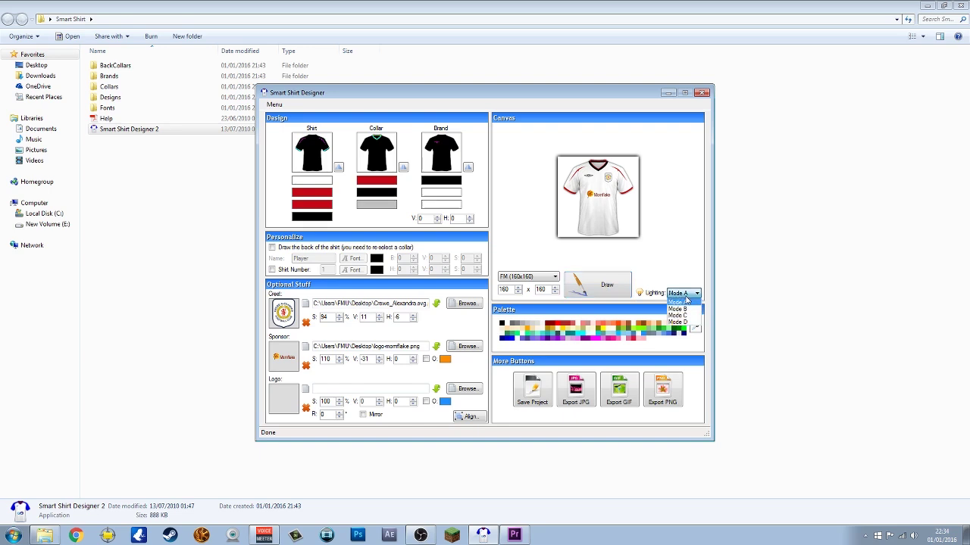
left_click(686, 309)
left_click(616, 291)
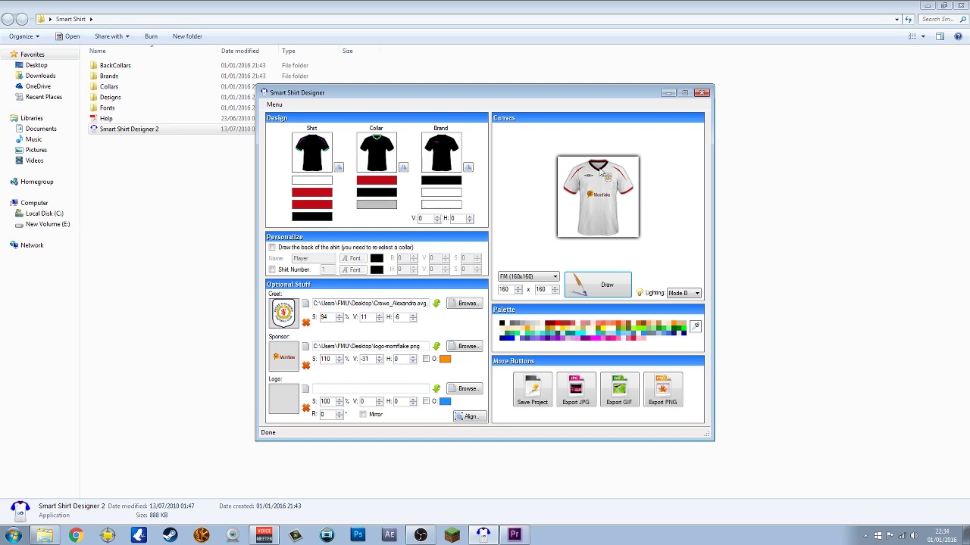
Keep Mode B lighting, export the shirt as Crewe_a PNG on the Desktop, then close the designer
left_click(688, 294)
left_click(685, 309)
left_click(666, 391)
left_click(299, 167)
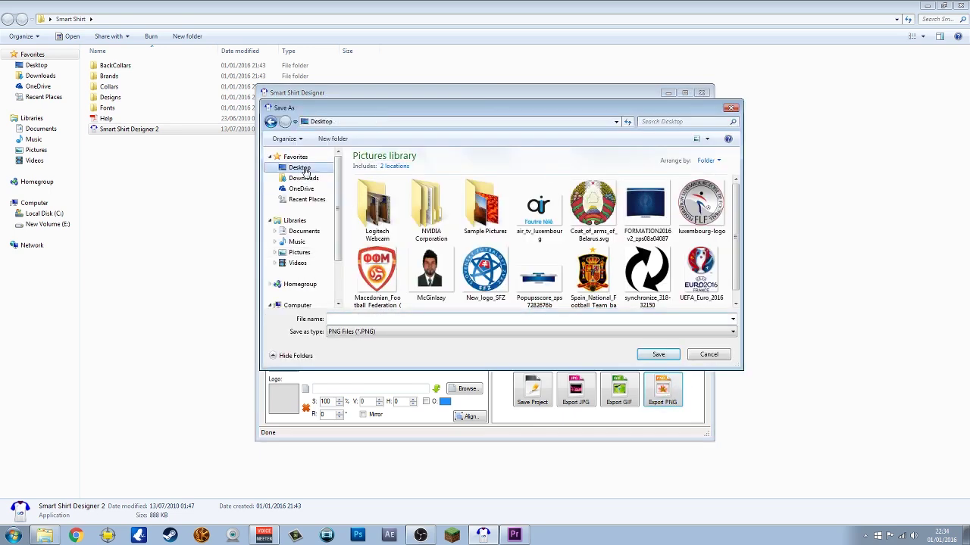
left_click(366, 319)
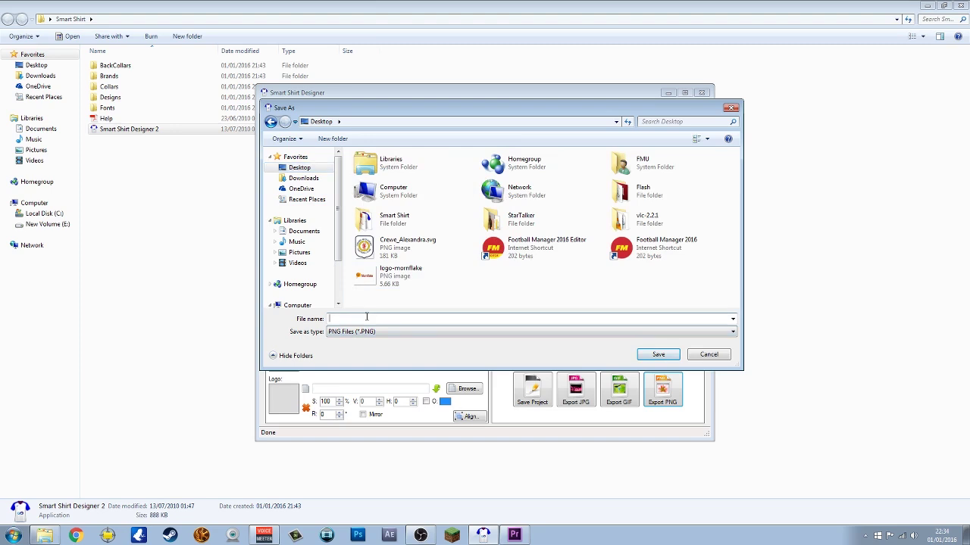
type("Crewe")
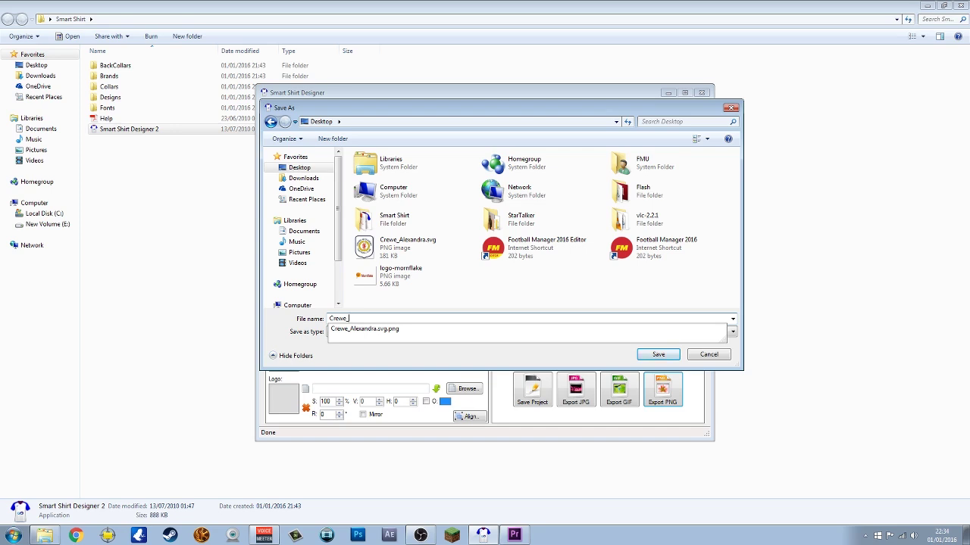
type("_a")
key("Return")
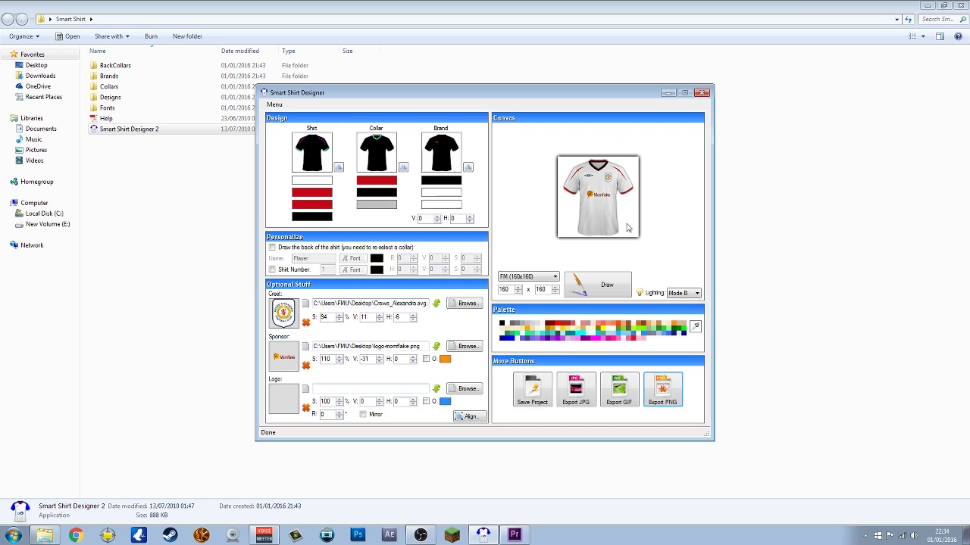
left_click(667, 93)
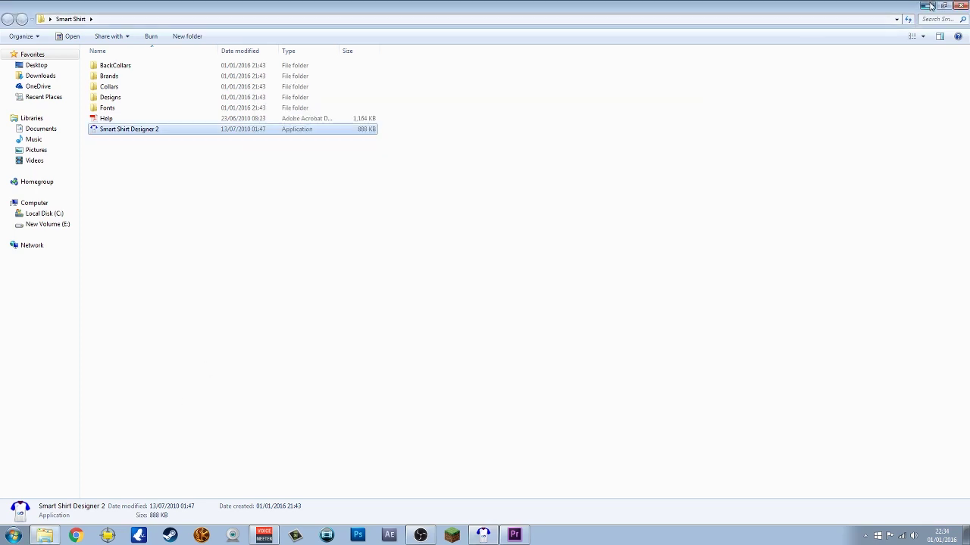
Move the Crewe_a icon to mid-desktop and preview the shirt image in Windows Photo Viewer, then close it
left_click(929, 6)
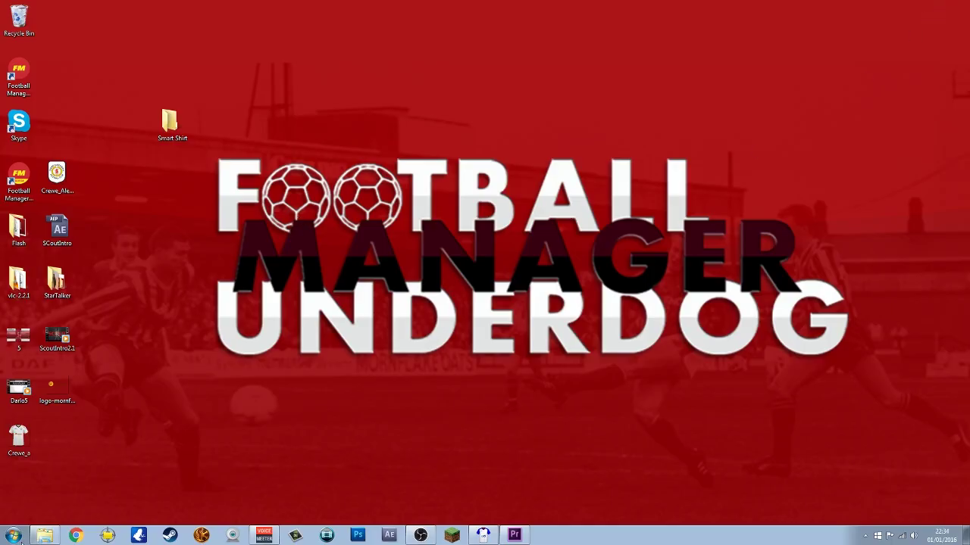
left_click_drag(13, 452, 326, 290)
double_click(325, 291)
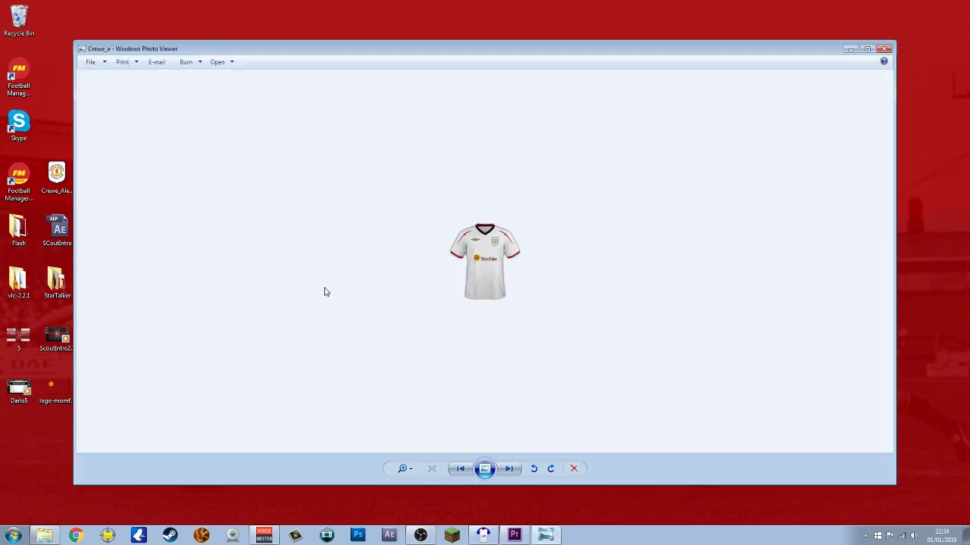
left_click(883, 50)
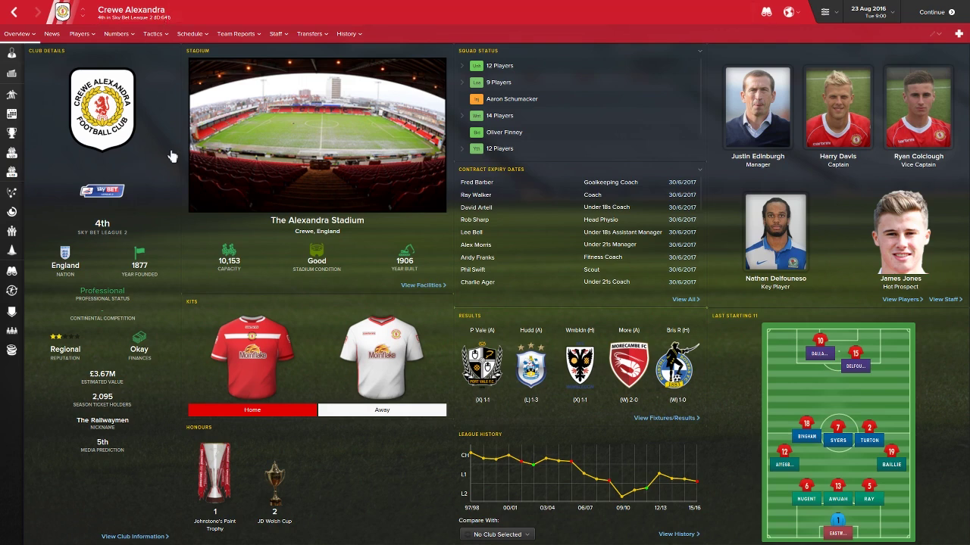
Bring up the Windows Start menu over Football Manager 2016
key("super")
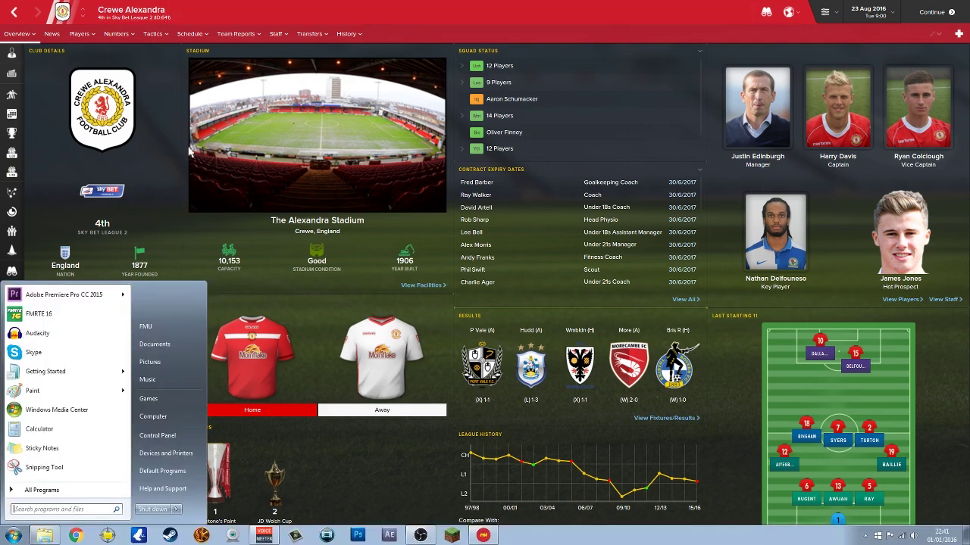
Open the config file from Kits > Barclays Premier League 2015-16 in Notepad
left_click(48, 536)
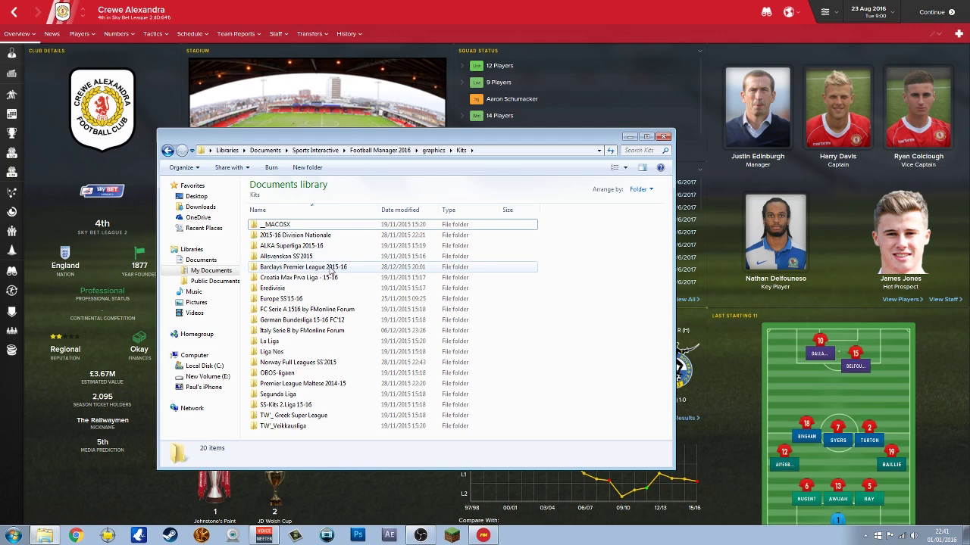
double_click(331, 270)
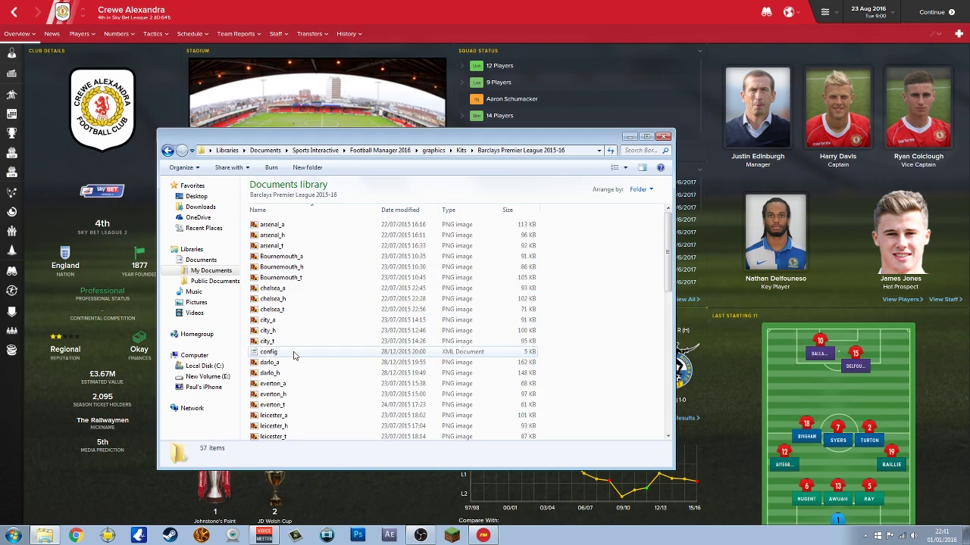
left_click(294, 354)
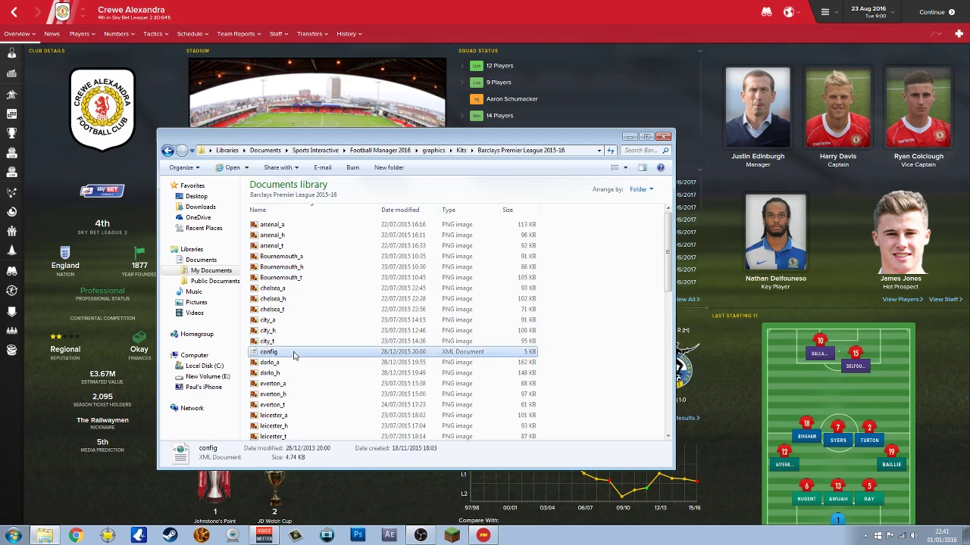
right_click(295, 350)
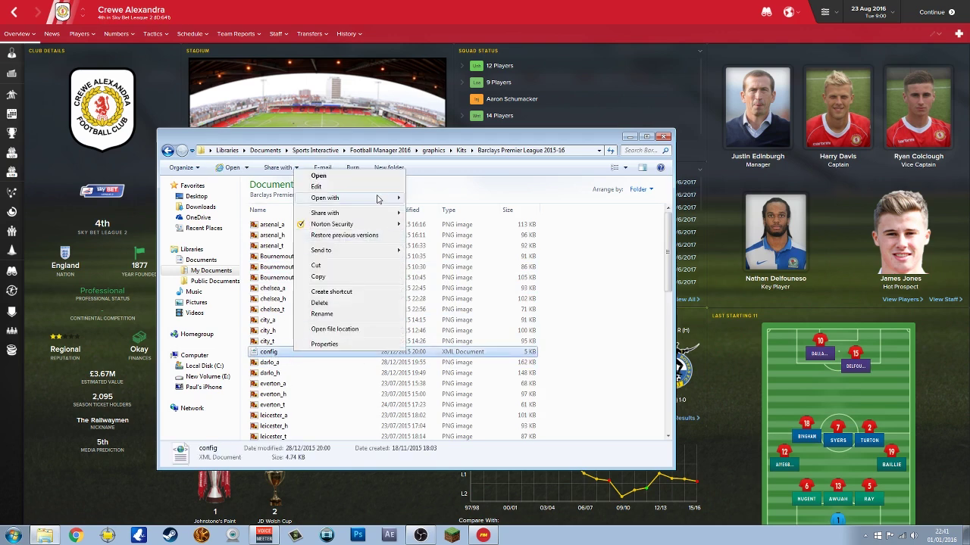
mouse_move(380, 198)
left_click(451, 226)
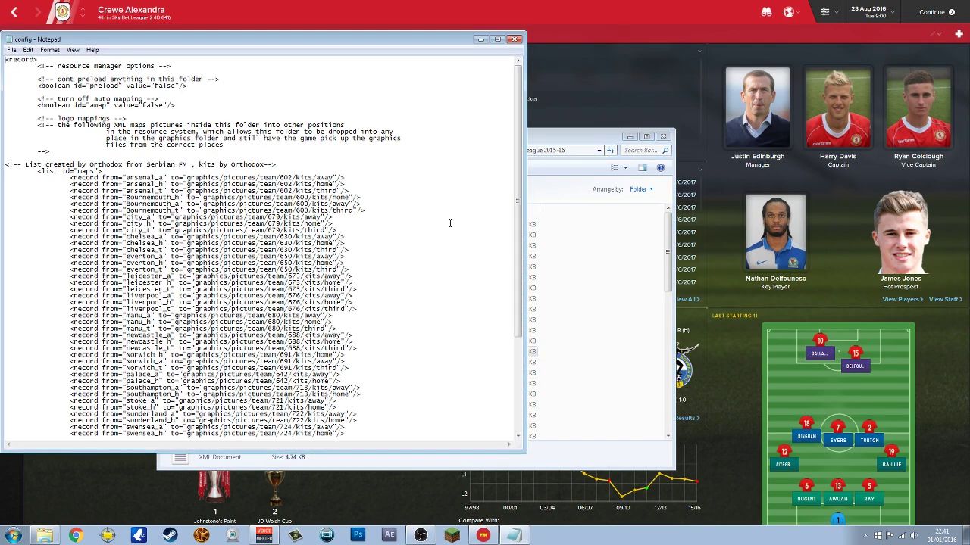
Paste a copy of the last darlo_h record on a new line below it
left_click_drag(519, 156, 519, 244)
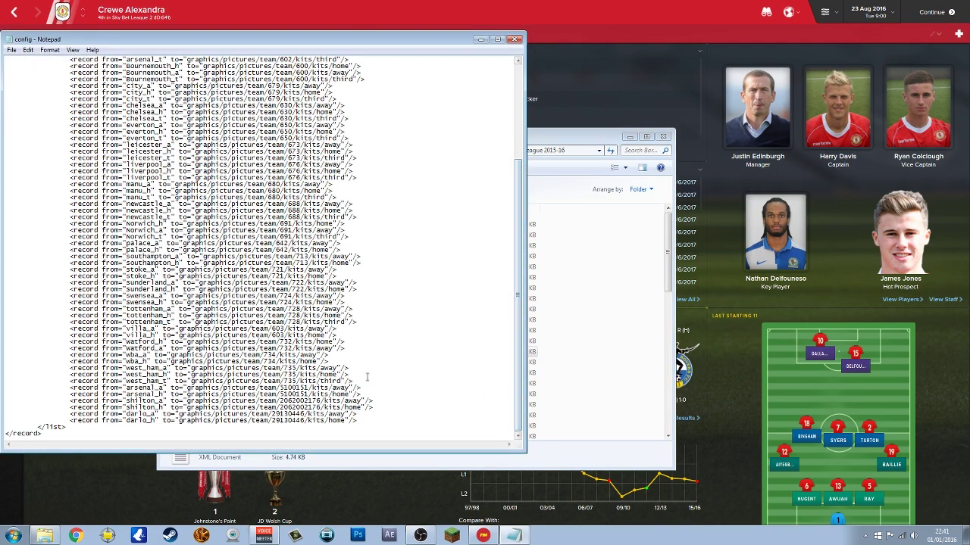
left_click_drag(353, 423, 71, 425)
key("ctrl+c")
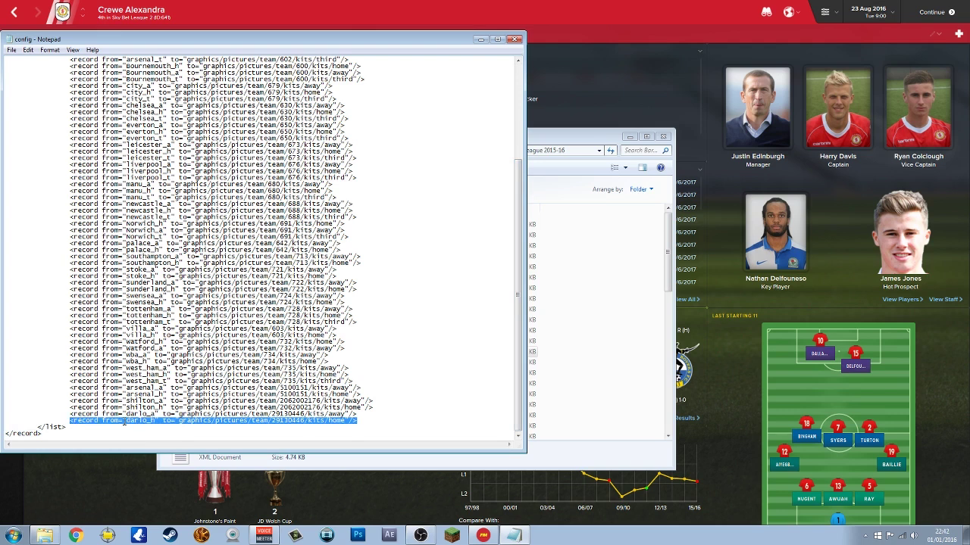
left_click(369, 421)
key("Return")
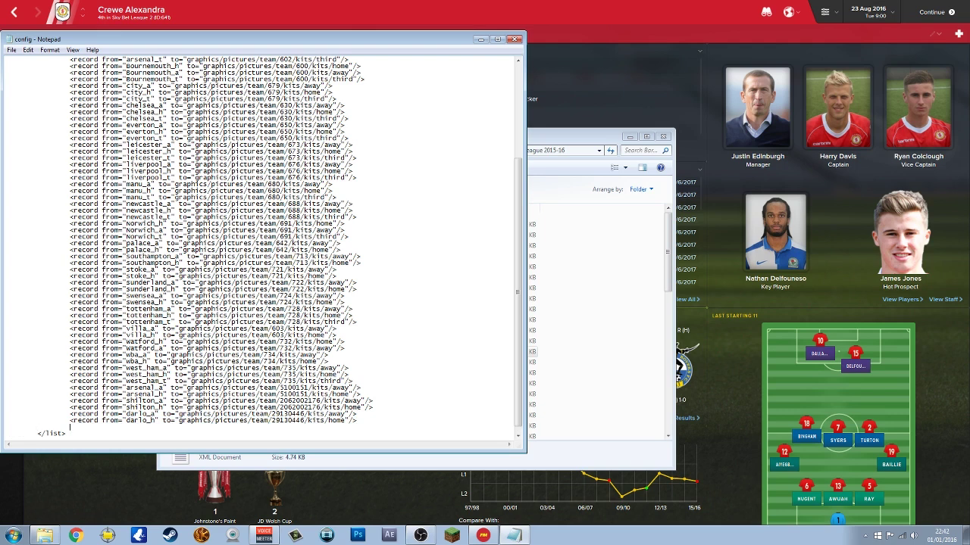
key("ctrl+v")
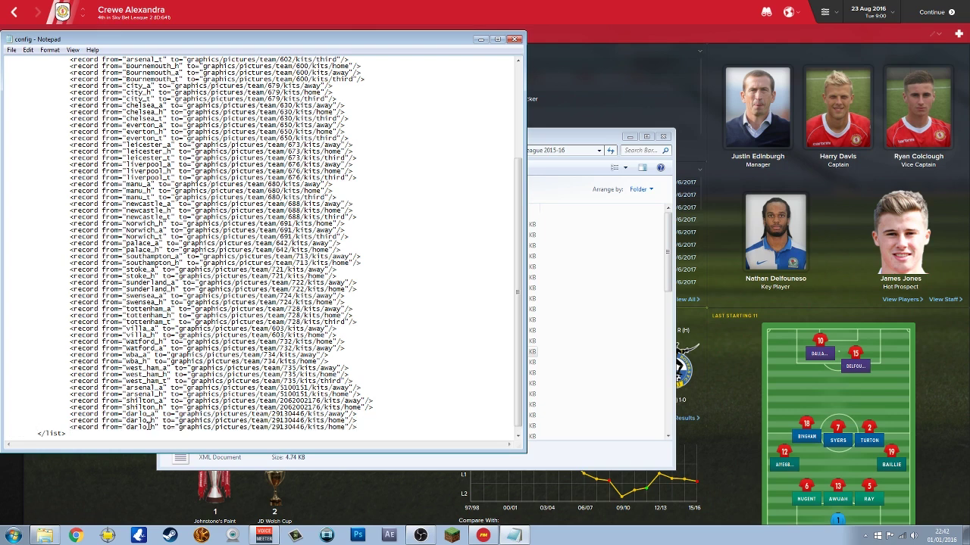
Edit the copied record to map crewe_a to team 641's away kit
left_click_drag(150, 427, 157, 427)
type("a")
key("BackSpace")
key("BackSpace")
key("BackSpace")
key("BackSpace")
key("BackSpace")
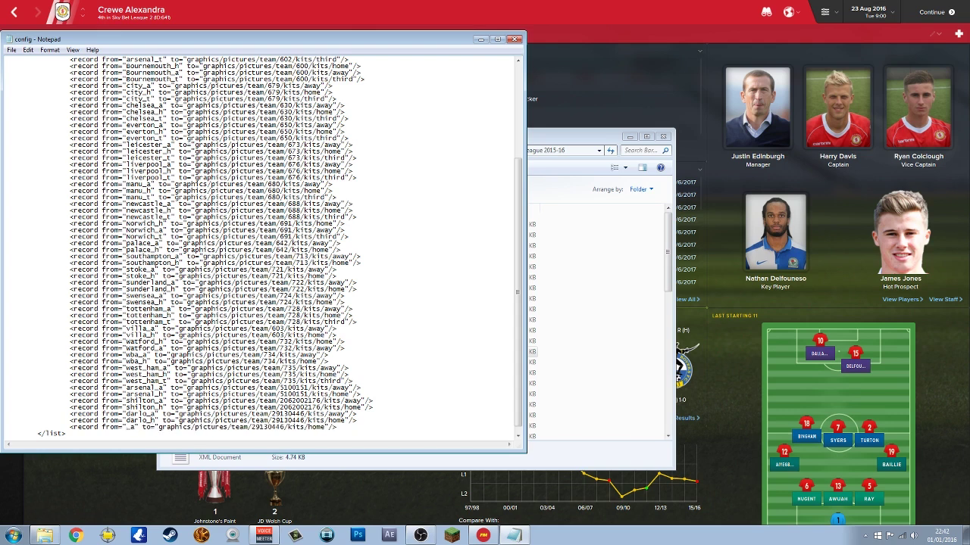
type("crewe")
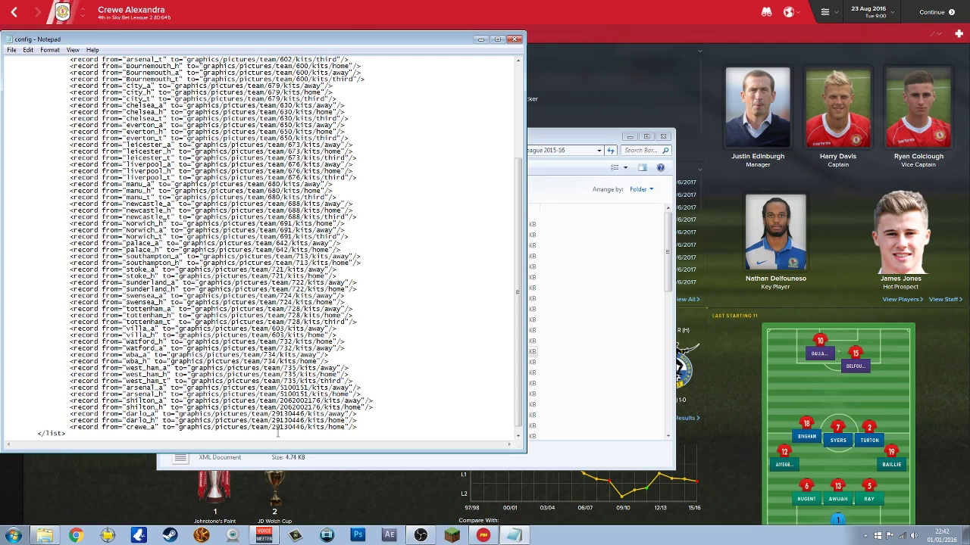
left_click_drag(273, 429, 304, 431)
type("641")
left_click_drag(308, 427, 313, 428)
type("away")
Save config.xml and close Notepad
left_click(12, 50)
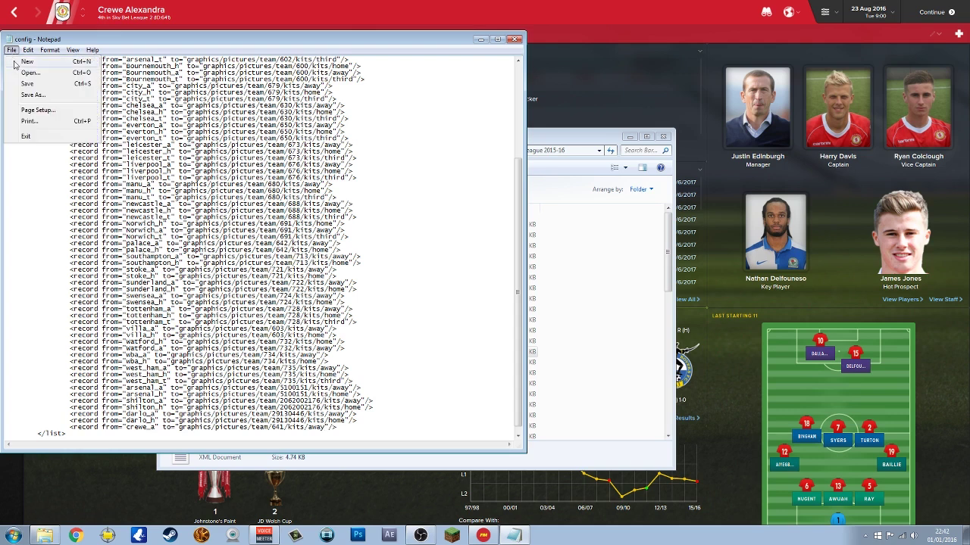
left_click(36, 85)
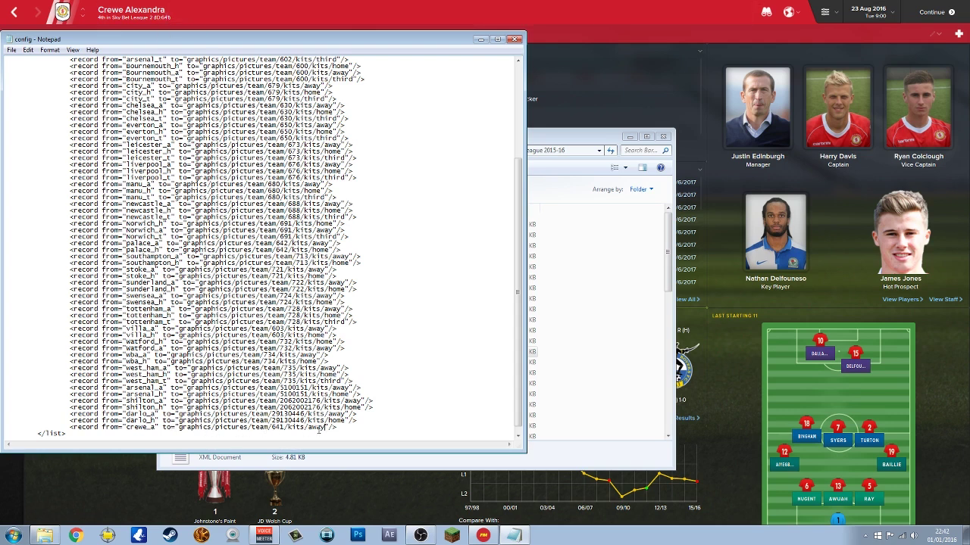
left_click(513, 38)
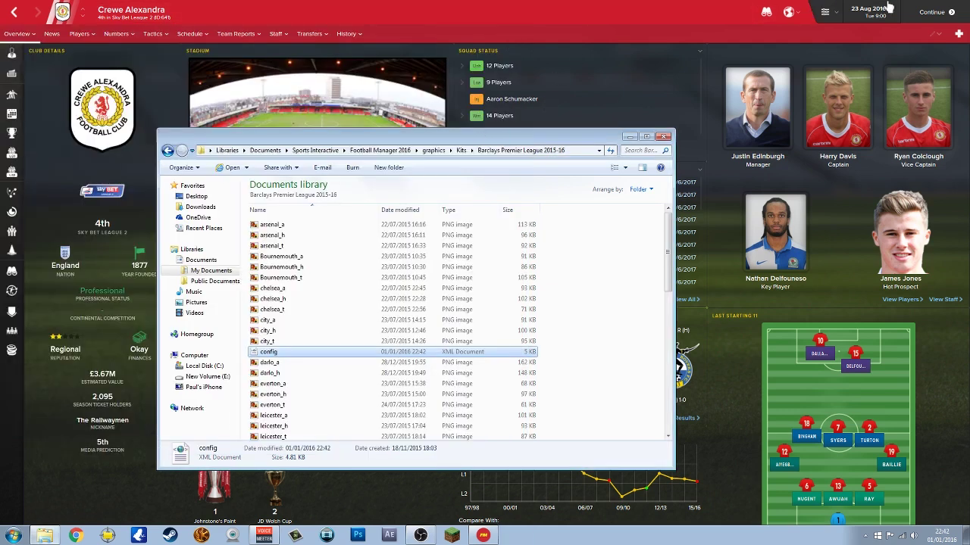
Open the Desktop in a separate window beside the kits folder
right_click(205, 196)
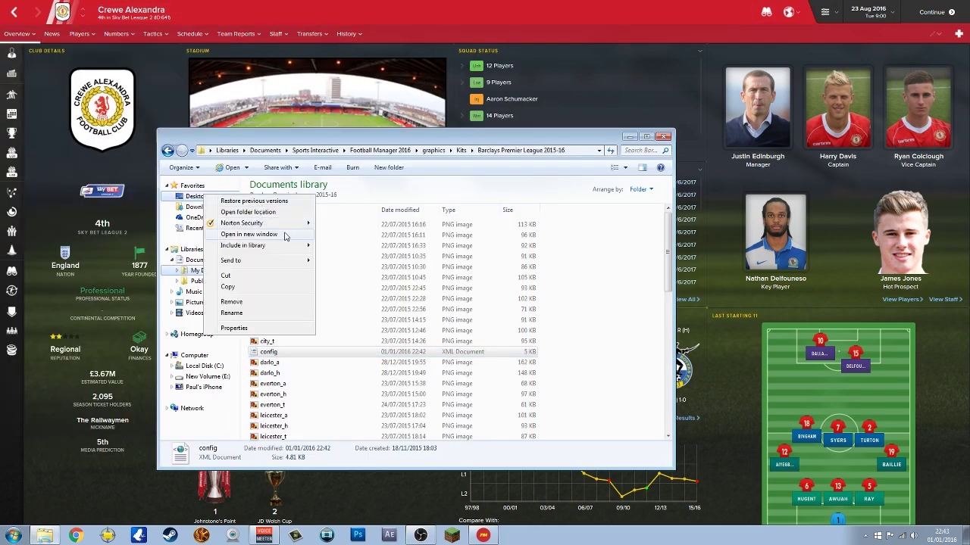
left_click(285, 235)
left_click_drag(357, 157, 601, 155)
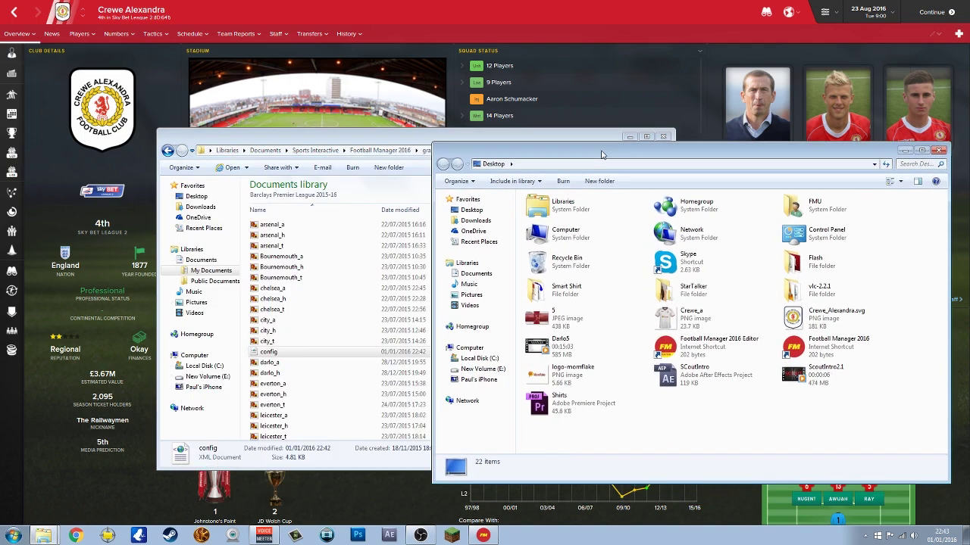
Rename the desktop shirt image to Crewe_a
left_click(700, 319)
right_click(700, 318)
key("m")
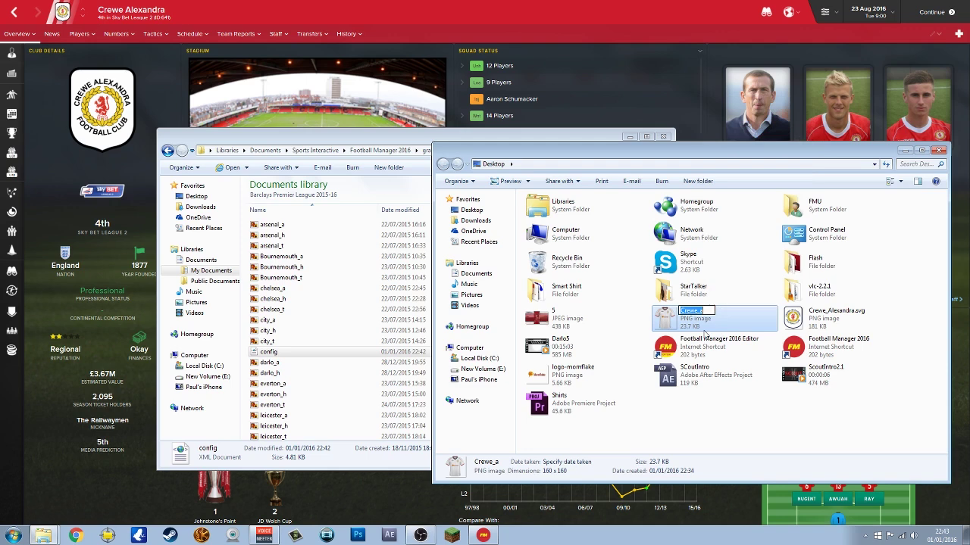
left_click(681, 311)
left_click(739, 406)
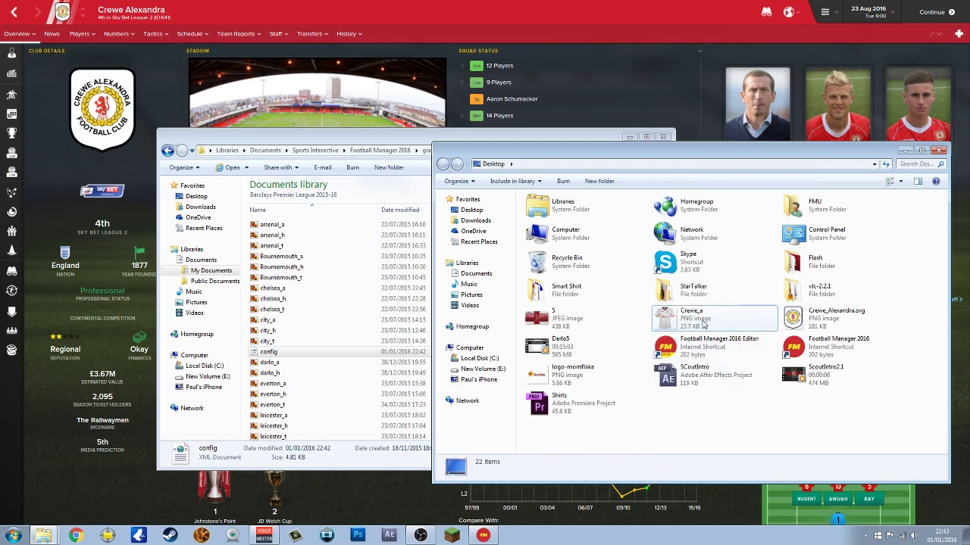
left_click(698, 318)
right_click(698, 319)
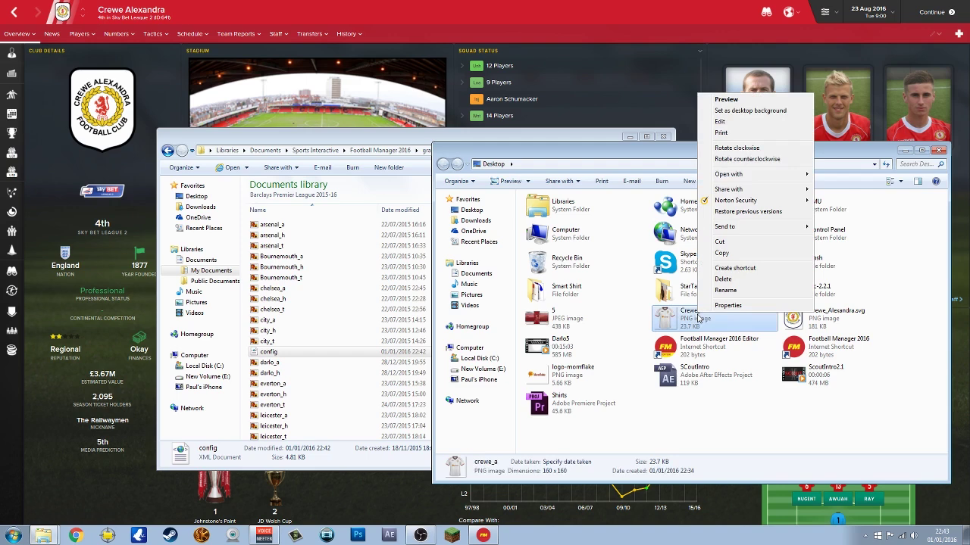
left_click(725, 291)
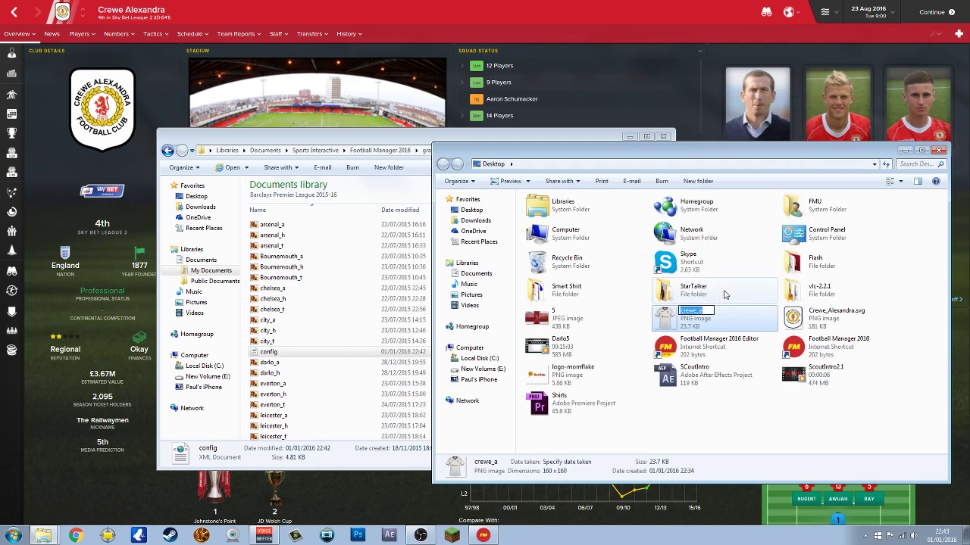
type("Crewe_a")
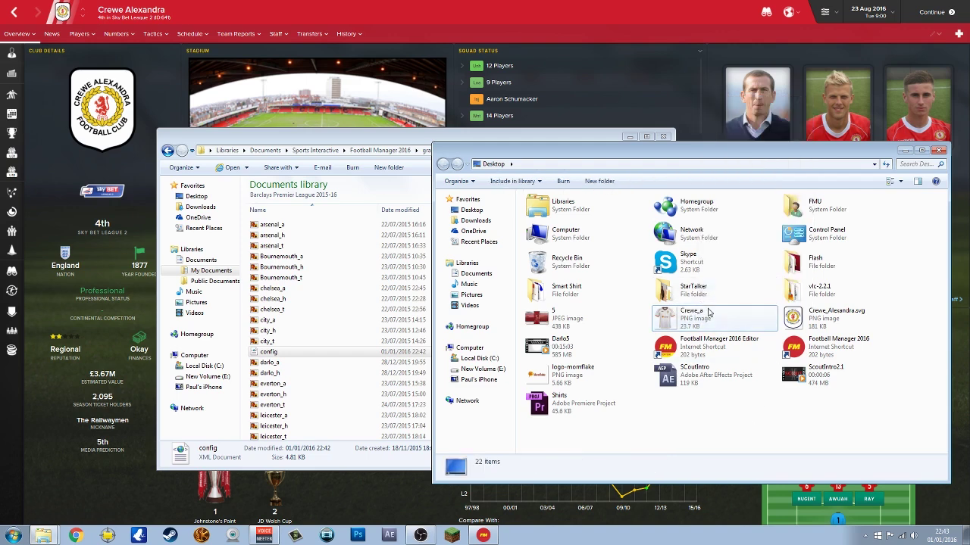
Paste Crewe_a into the Barclays Premier League 2015-16 kits folder and close both windows
left_click_drag(779, 306, 454, 340)
left_click(701, 322)
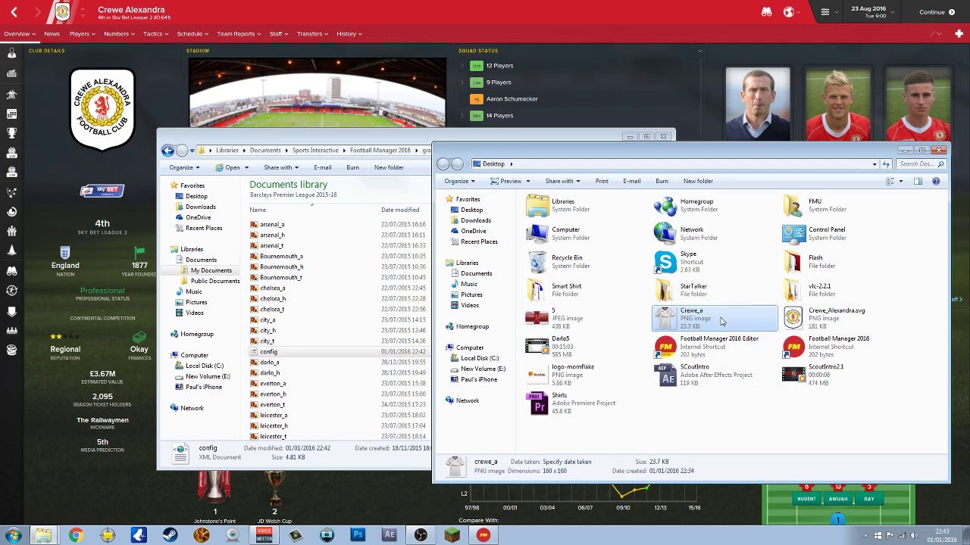
left_click(346, 303)
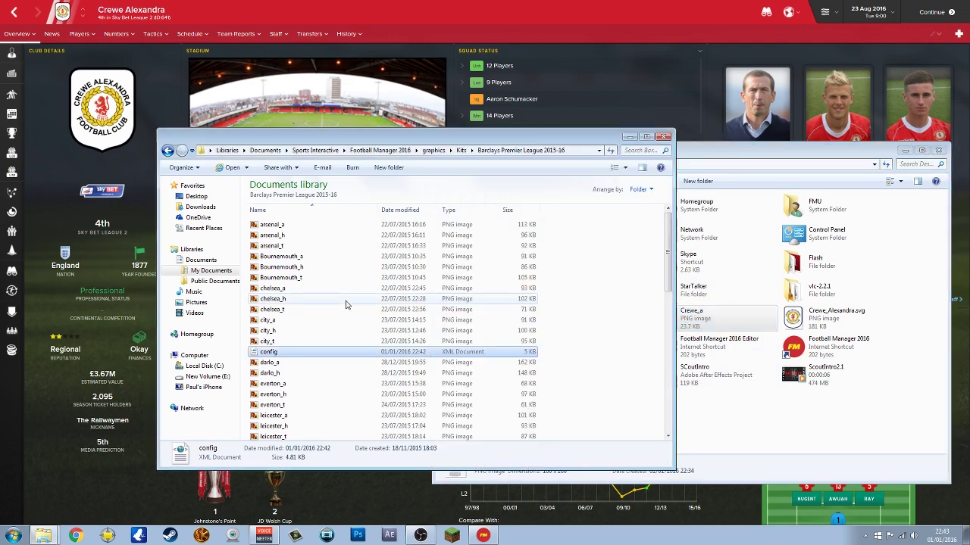
key("ctrl+v")
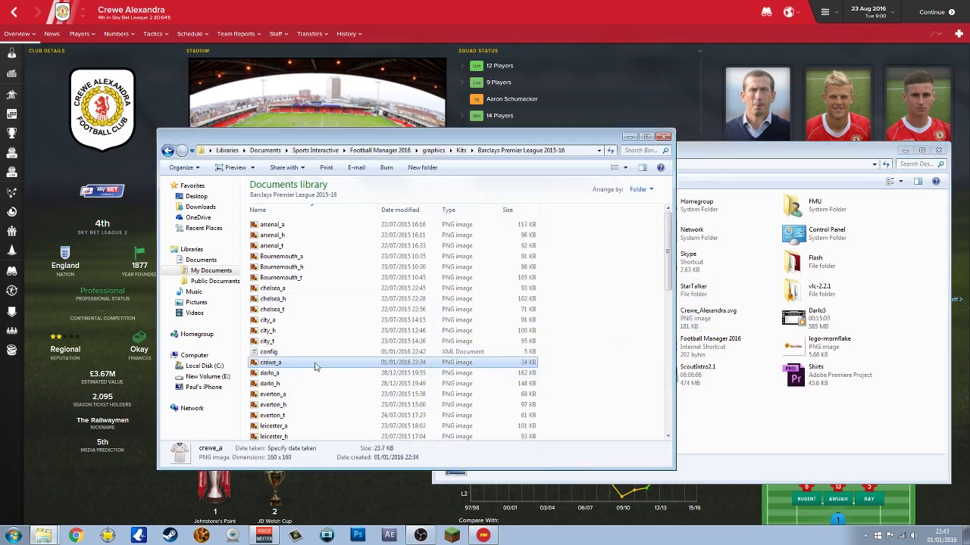
left_click(938, 150)
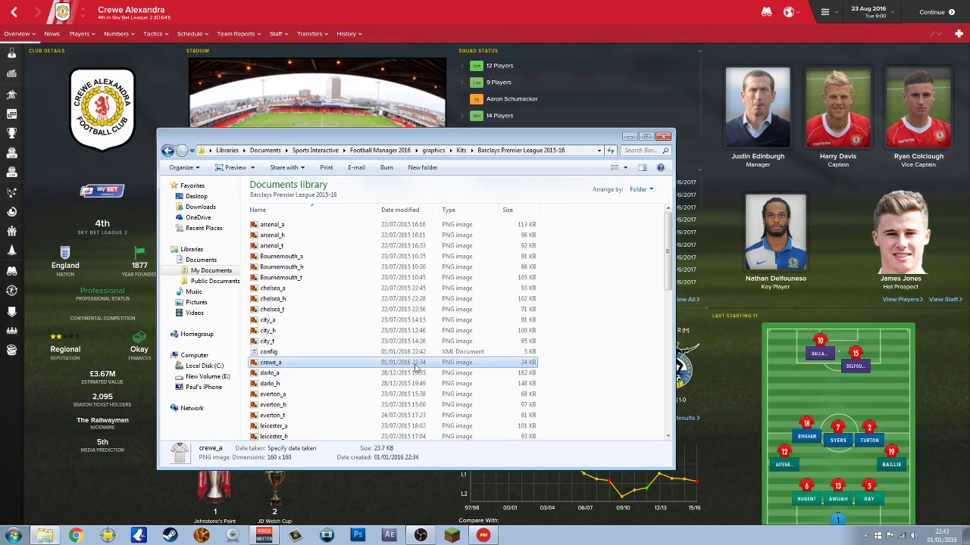
left_click(664, 137)
Untick Show screen IDs in Title Bar in the Interface preferences
left_click(831, 13)
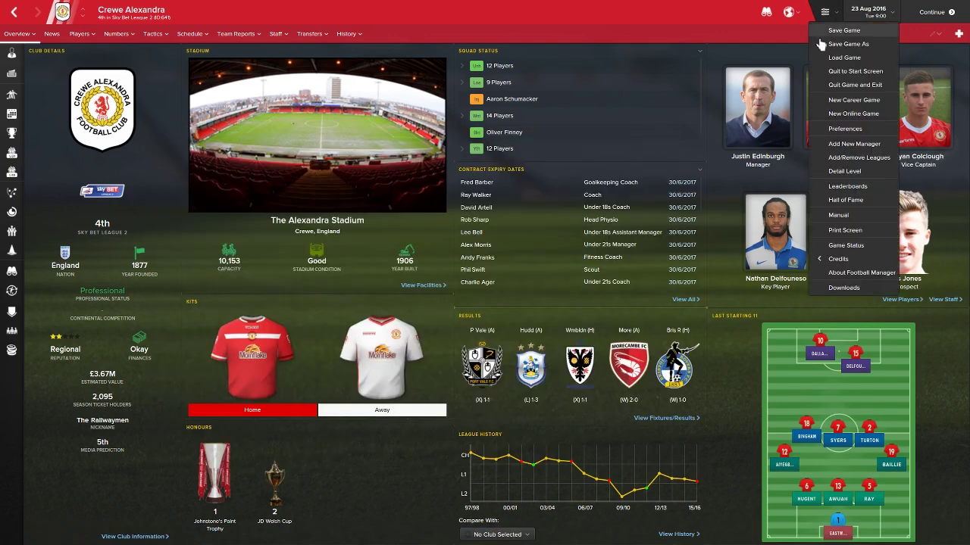
left_click(855, 128)
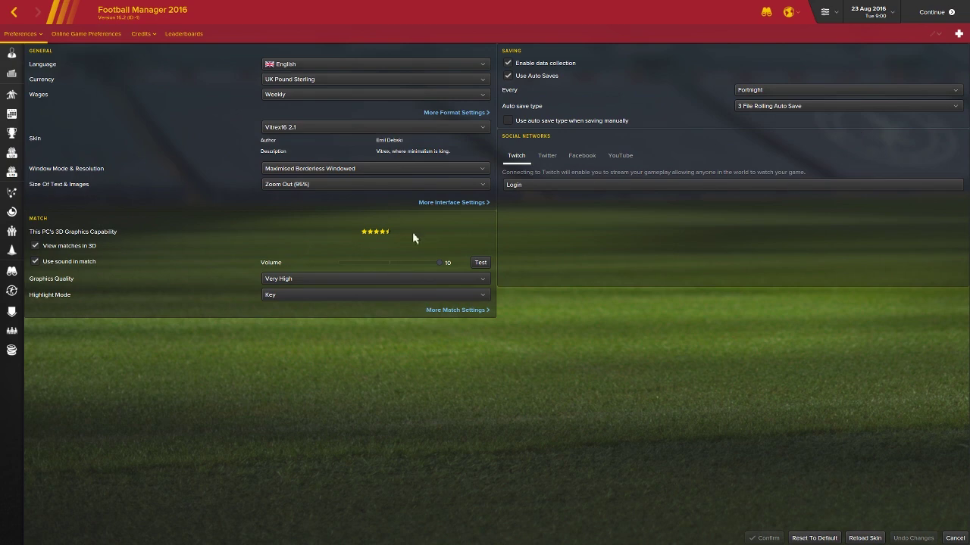
mouse_move(32, 35)
left_click(28, 65)
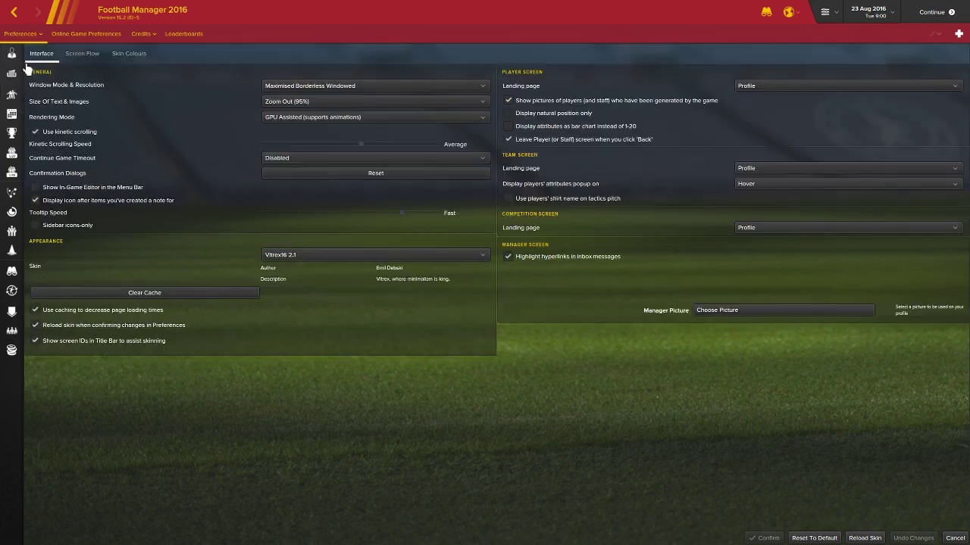
left_click(35, 342)
Clear the cache, confirming with Yes, and reload the skin
left_click(163, 297)
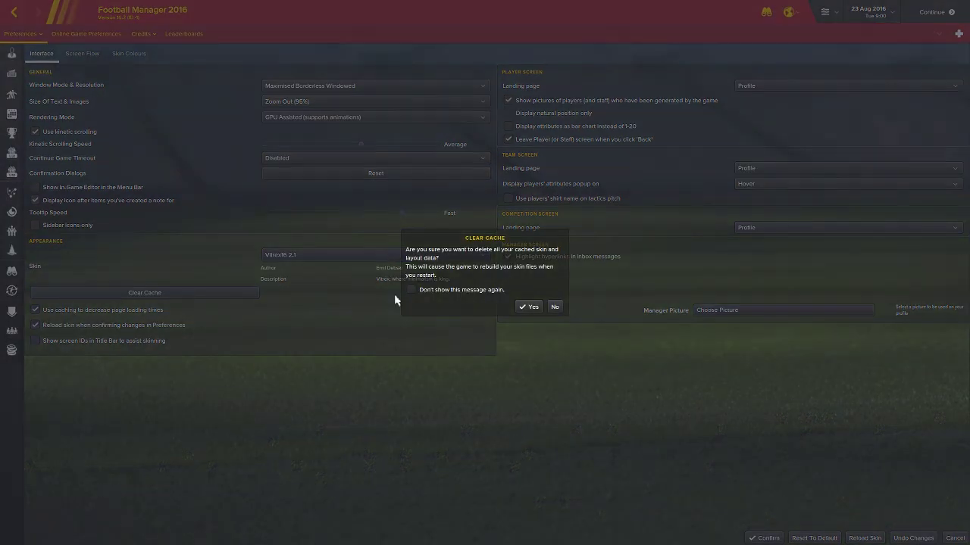
left_click(528, 306)
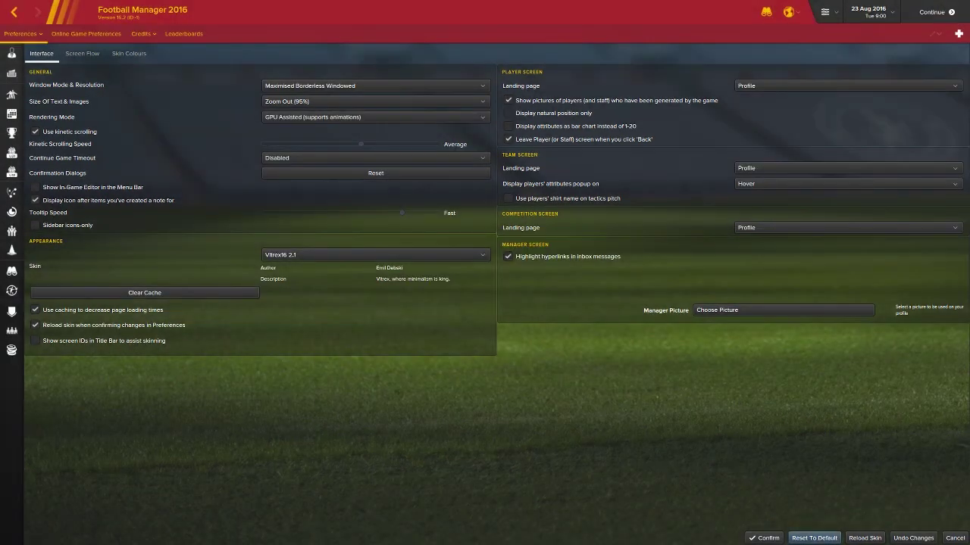
left_click(860, 537)
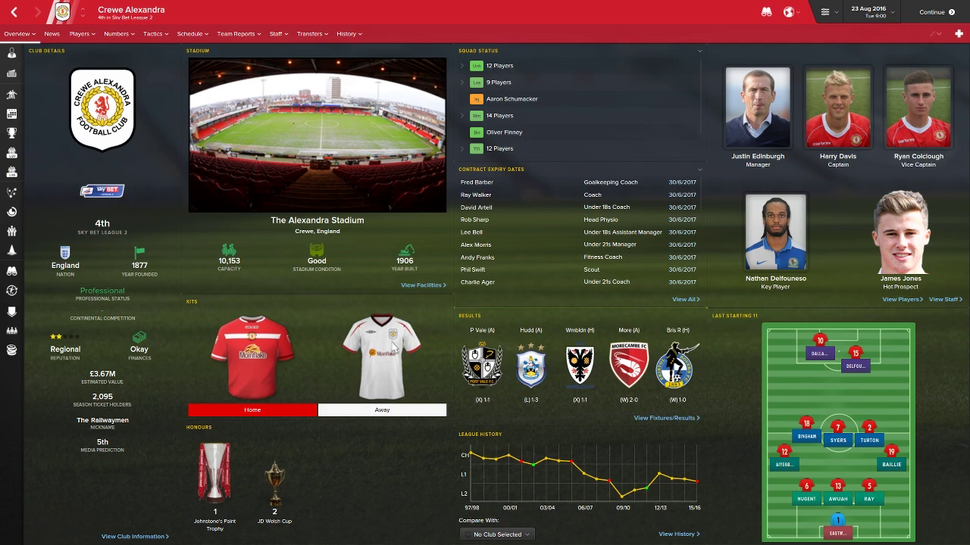
left_click(202, 11)
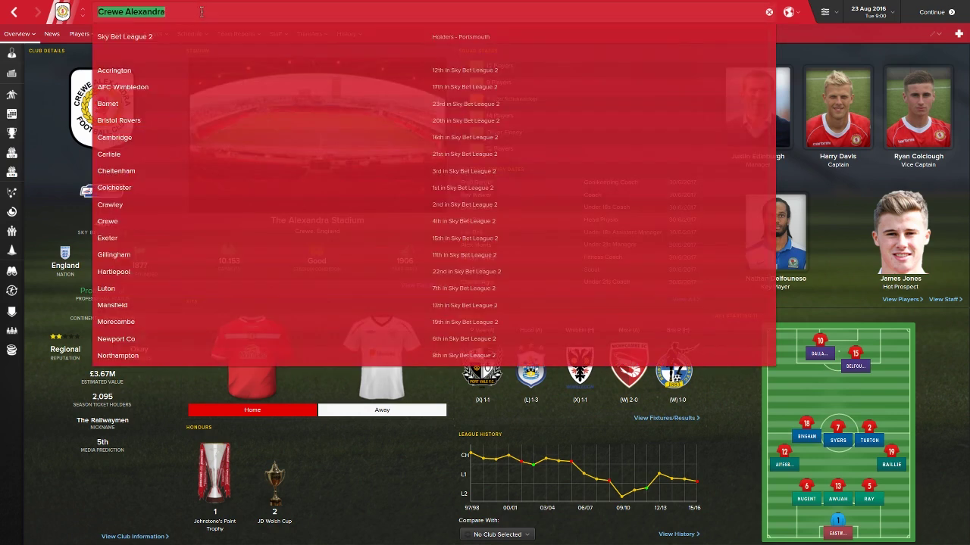
type("darlo")
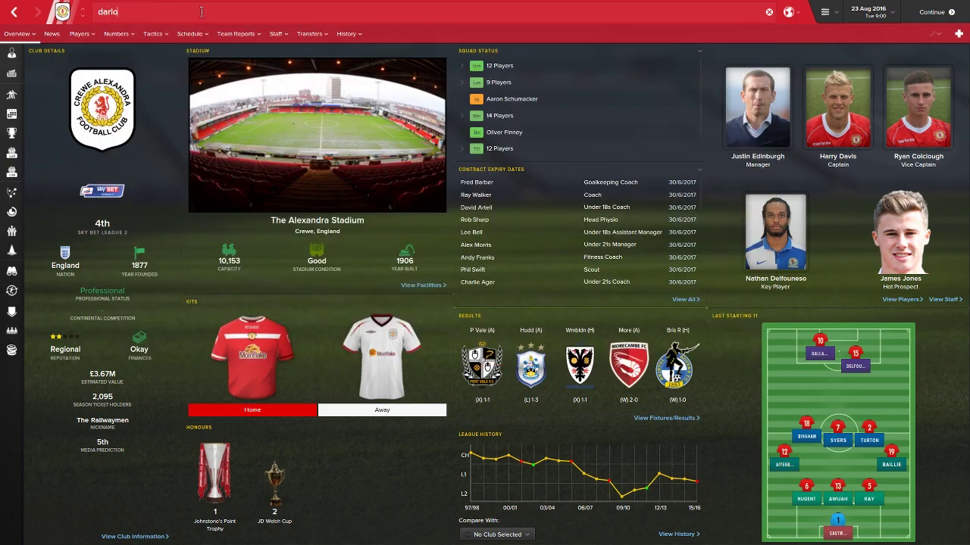
key("BackSpace")
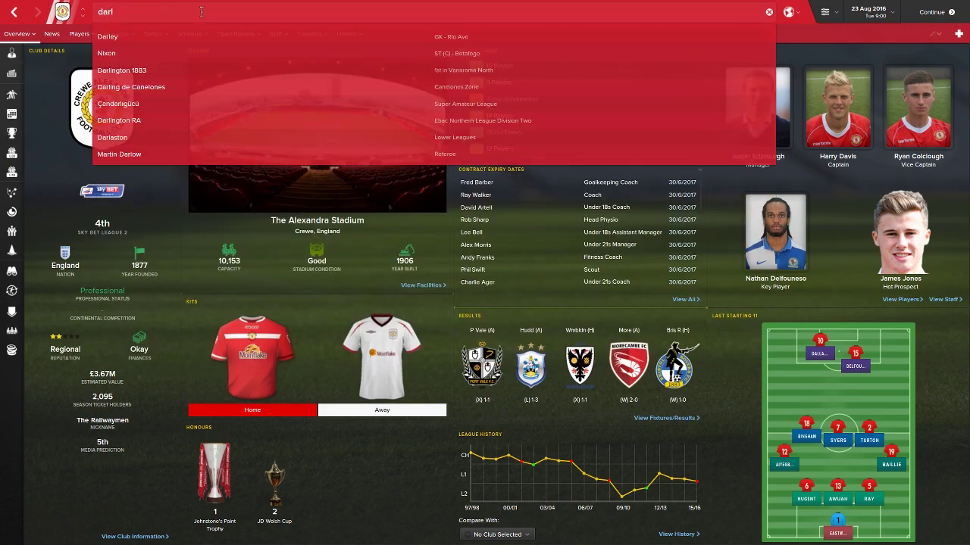
type("ington")
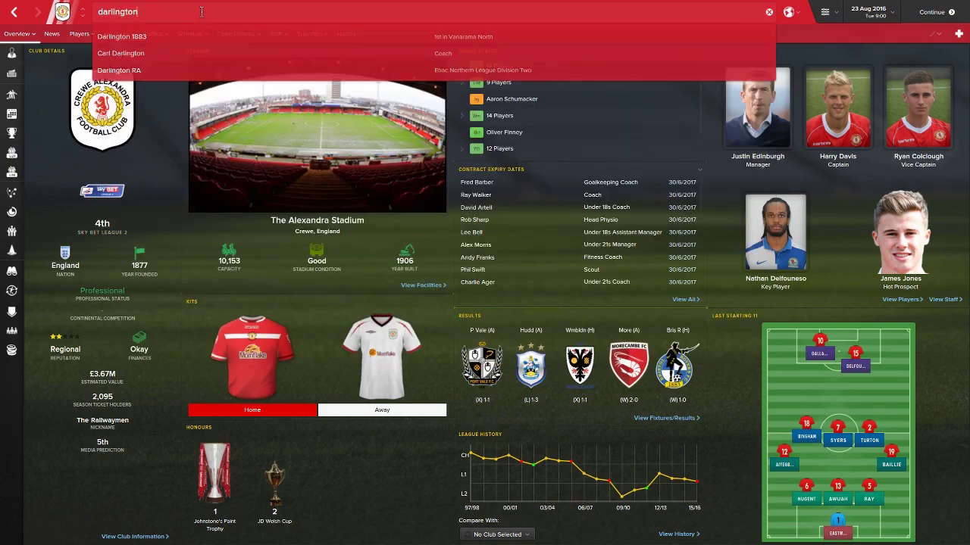
key("Escape")
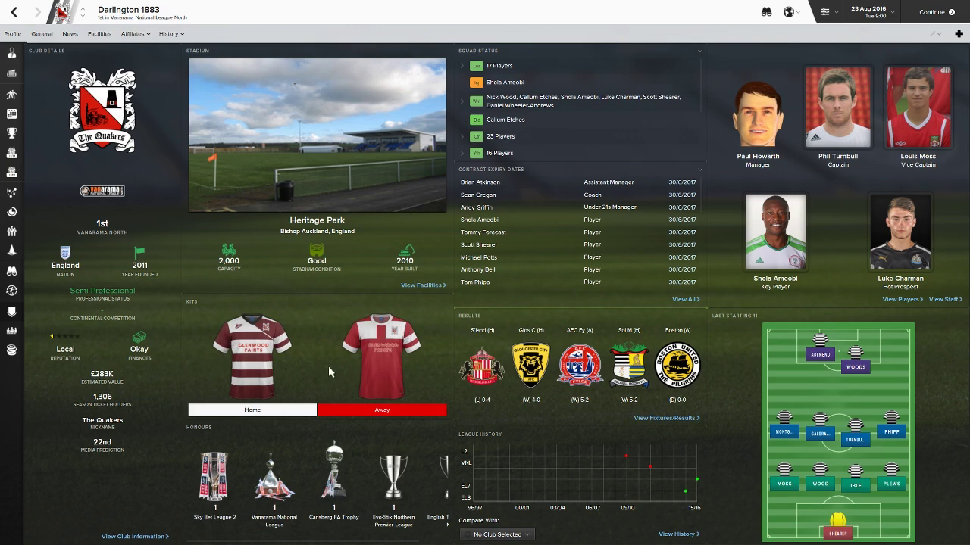
left_click(14, 13)
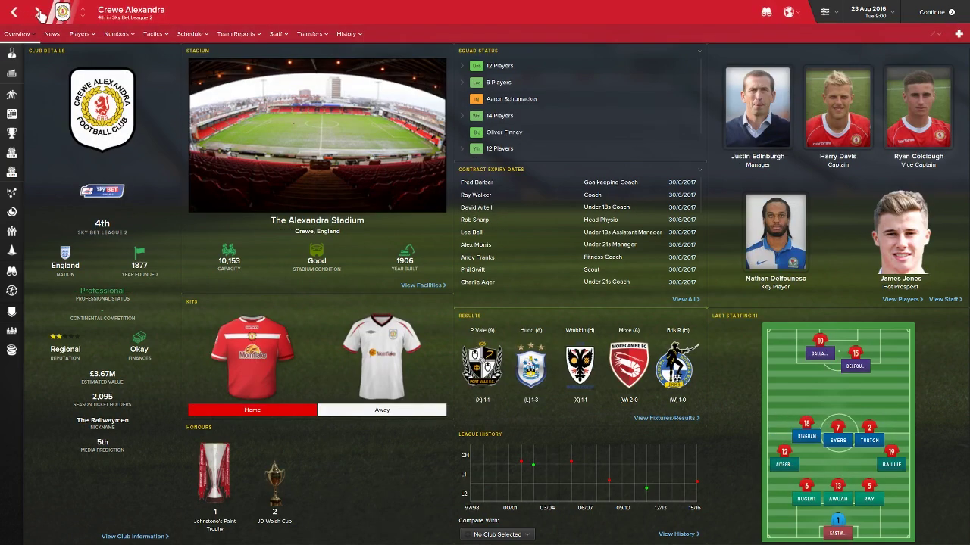
left_click(40, 14)
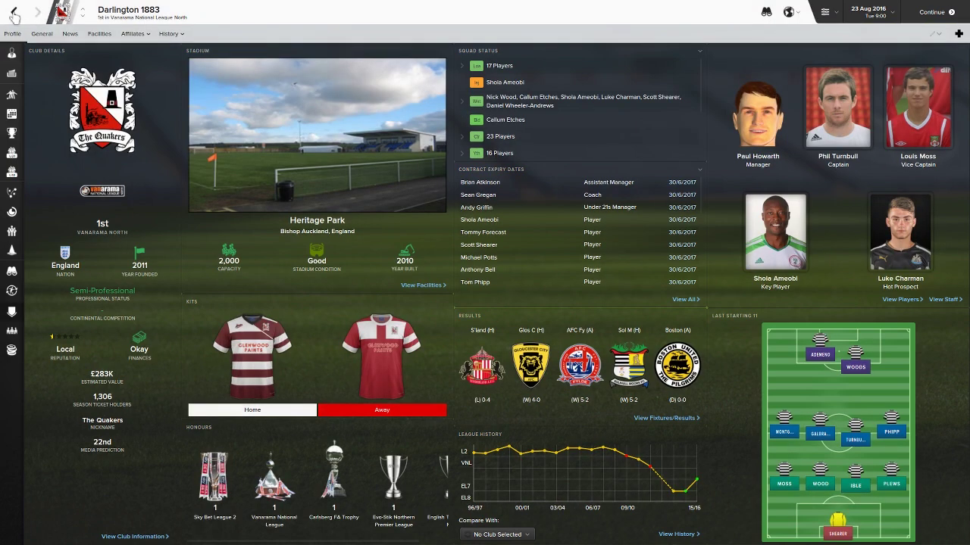
left_click(17, 17)
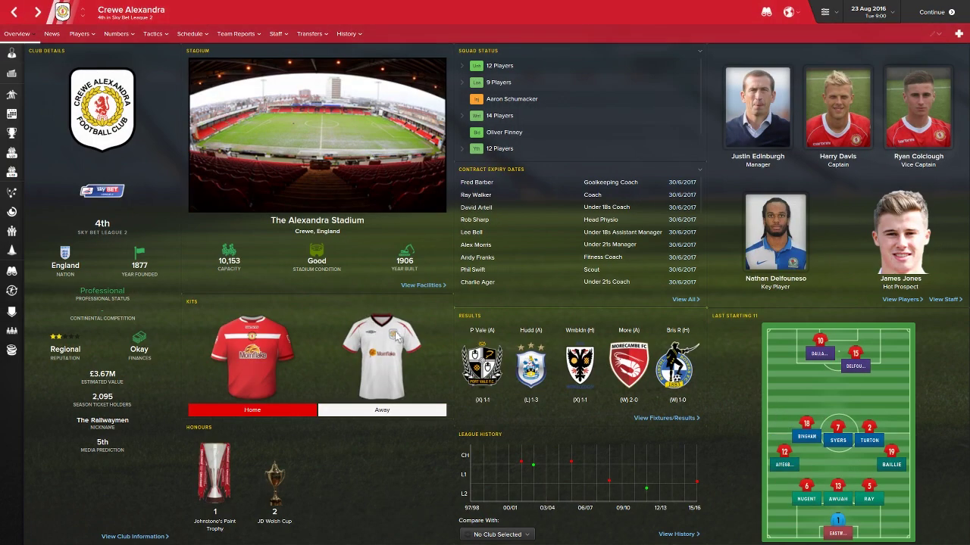